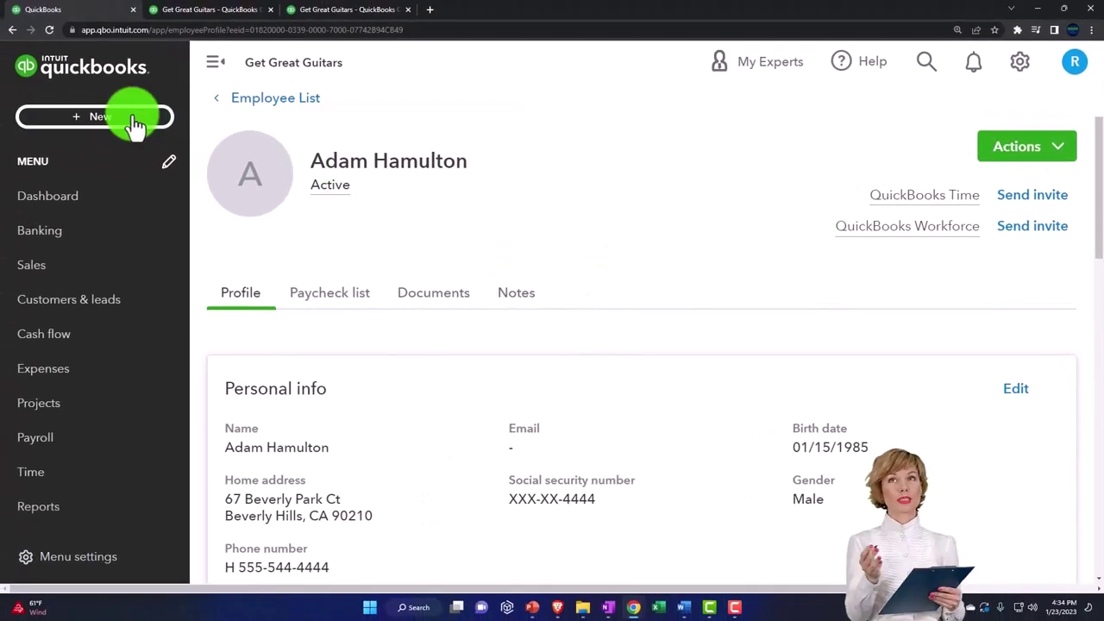
Step: Open a weekly timesheet for the employee and set its week to 2/19/2023 to 2/25/2023
left_click(135, 125)
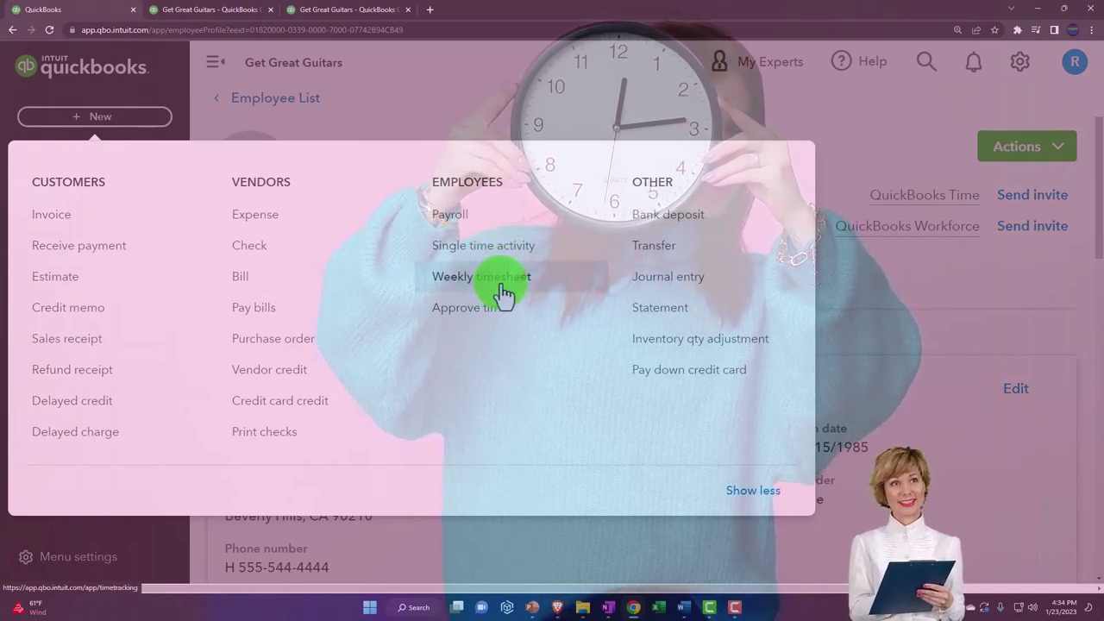
left_click(500, 277)
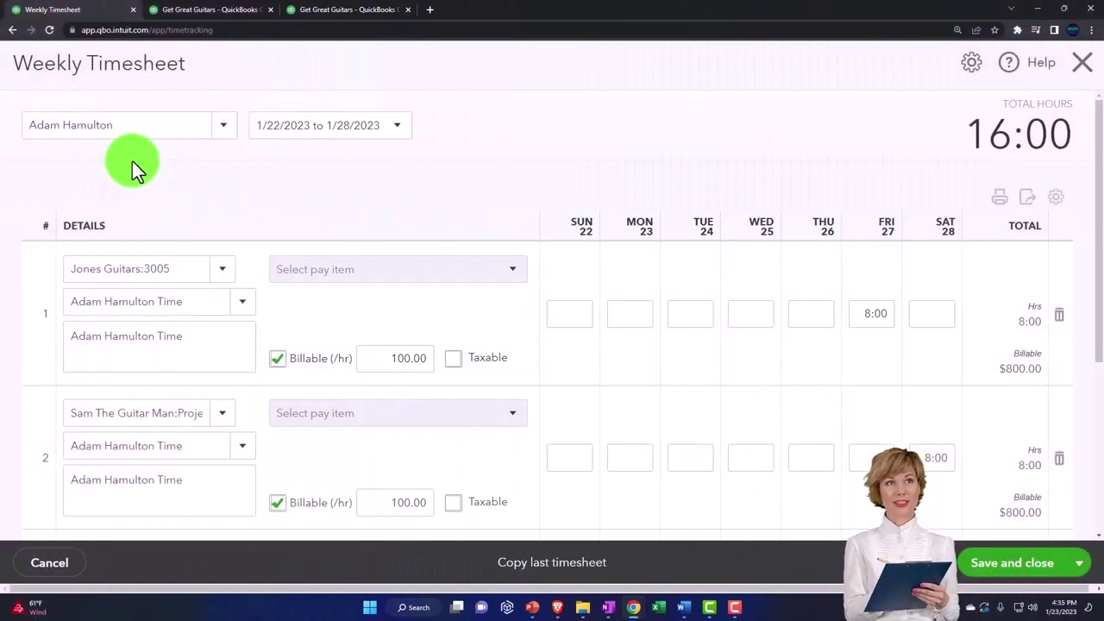
left_click(399, 131)
scroll(350, 250, "down", 1)
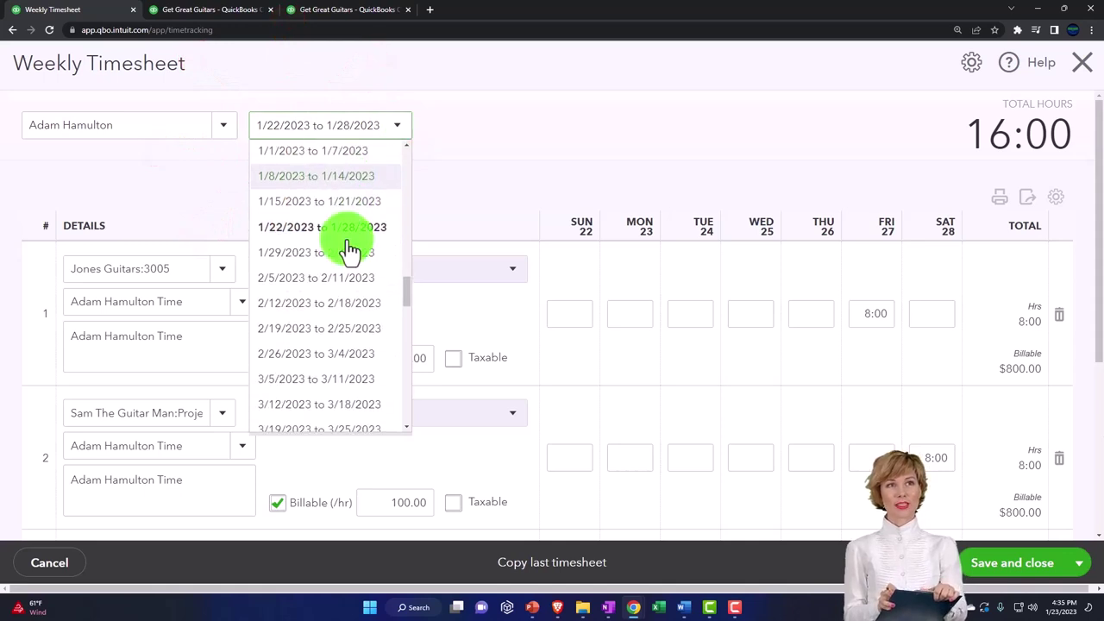
scroll(349, 250, "down", 1)
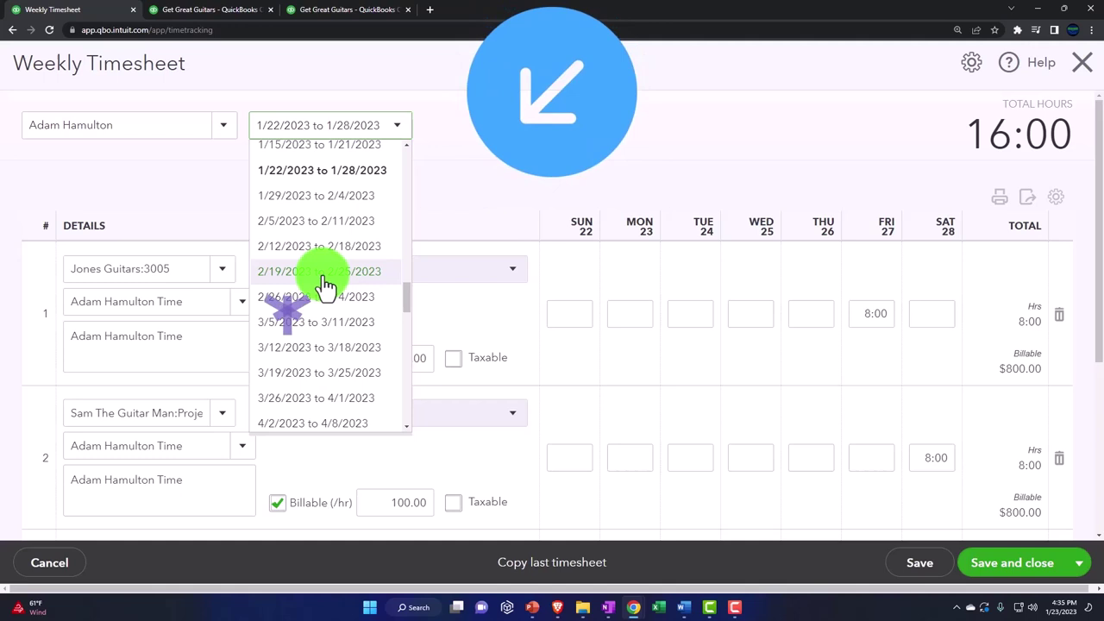
left_click(326, 274)
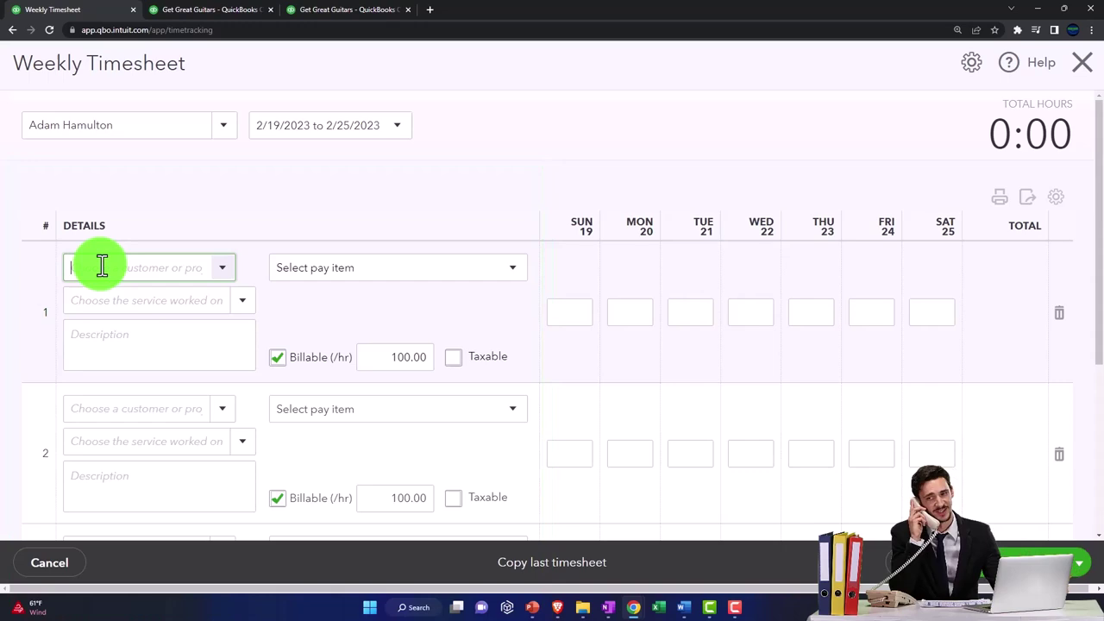
Step: Add a new customer named "Customer 1" in the first timesheet row and save it
type("os")
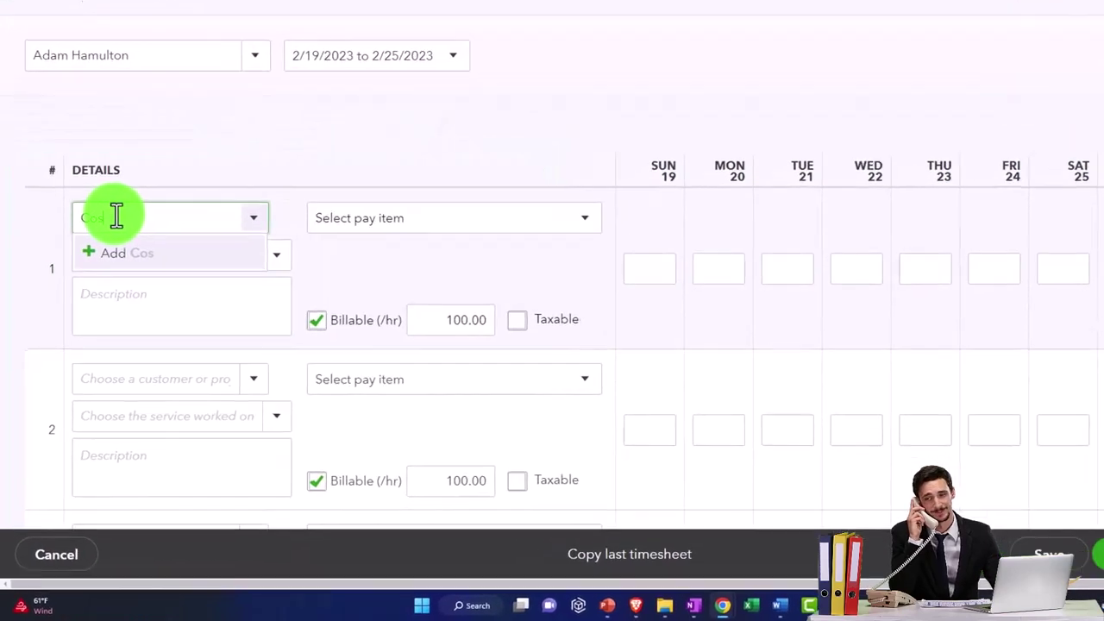
right_click(118, 209)
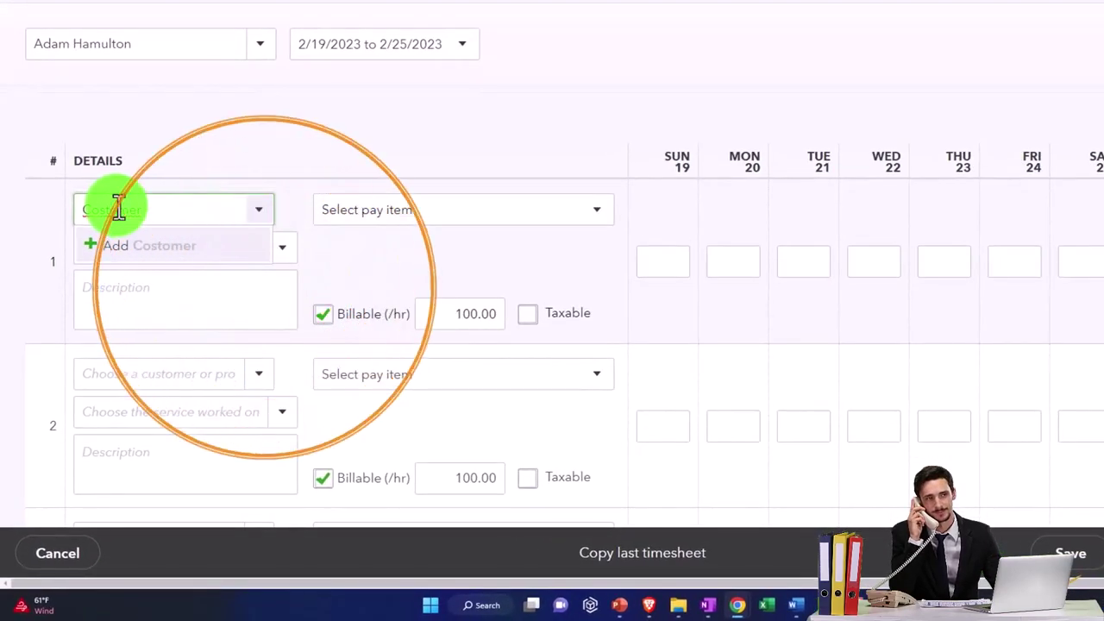
left_click(138, 219)
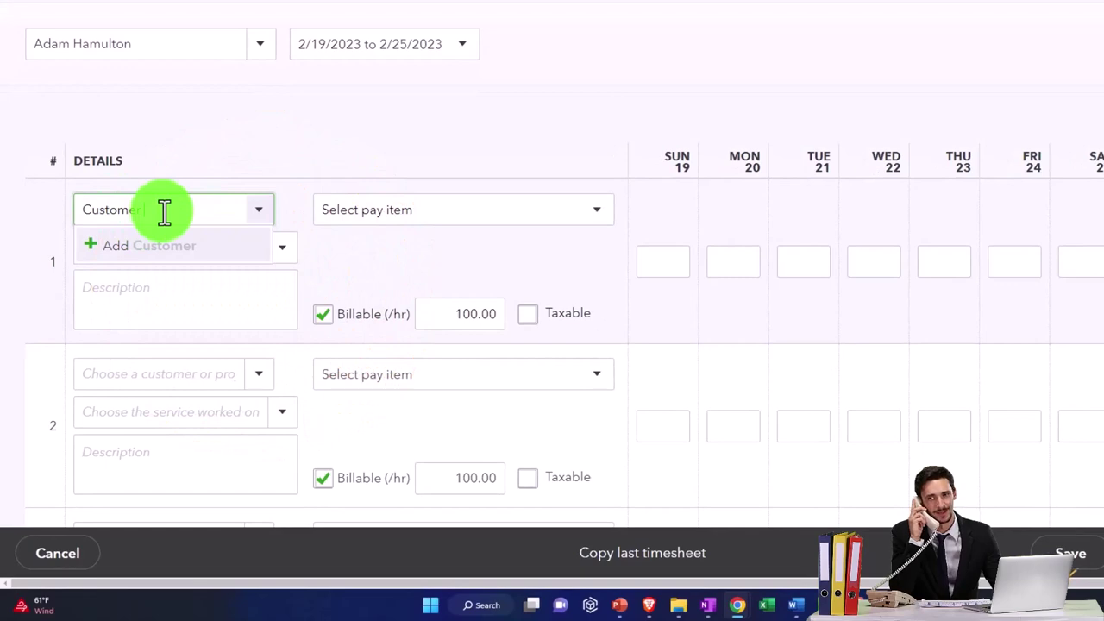
type("1")
key("Return")
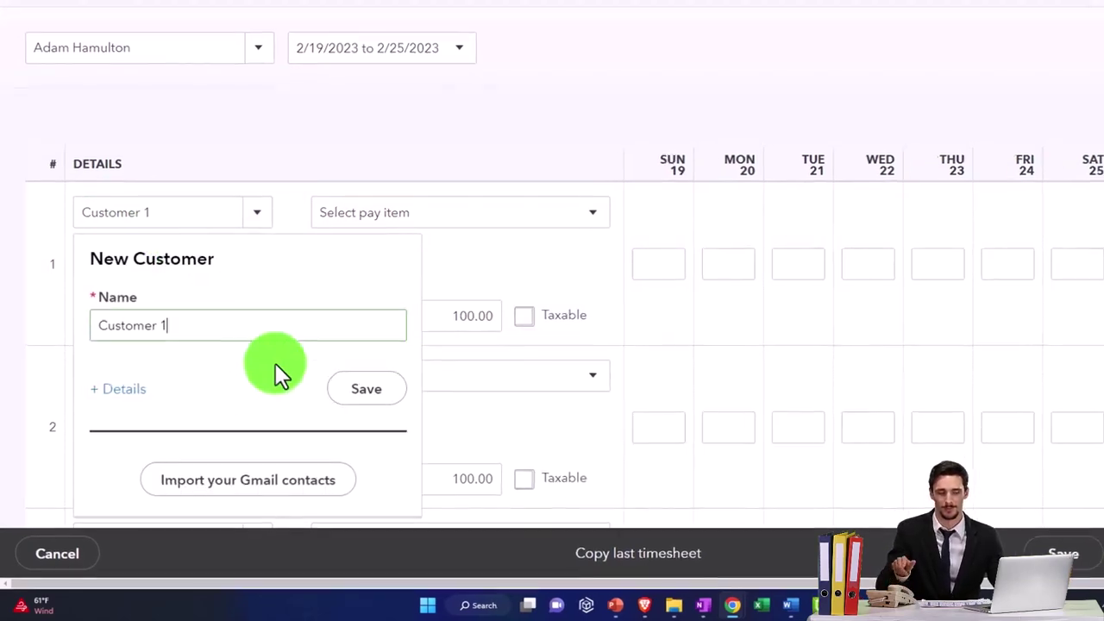
left_click(368, 387)
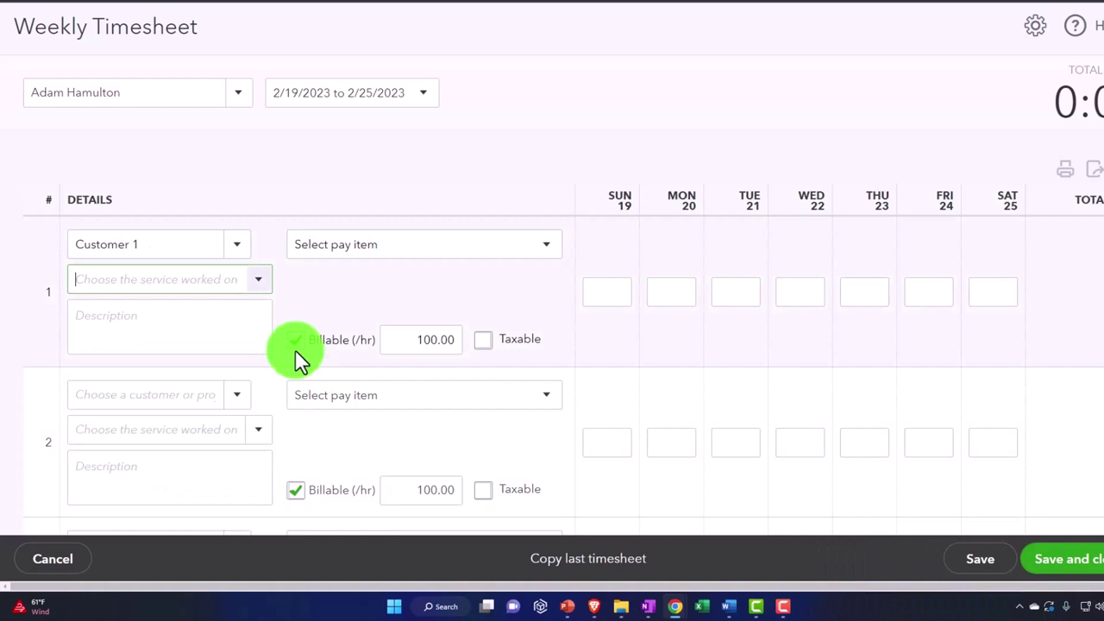
Step: Assign the employee's own time service to the Customer 1 row and set its billable rate to 75.00 per hour
left_click(259, 285)
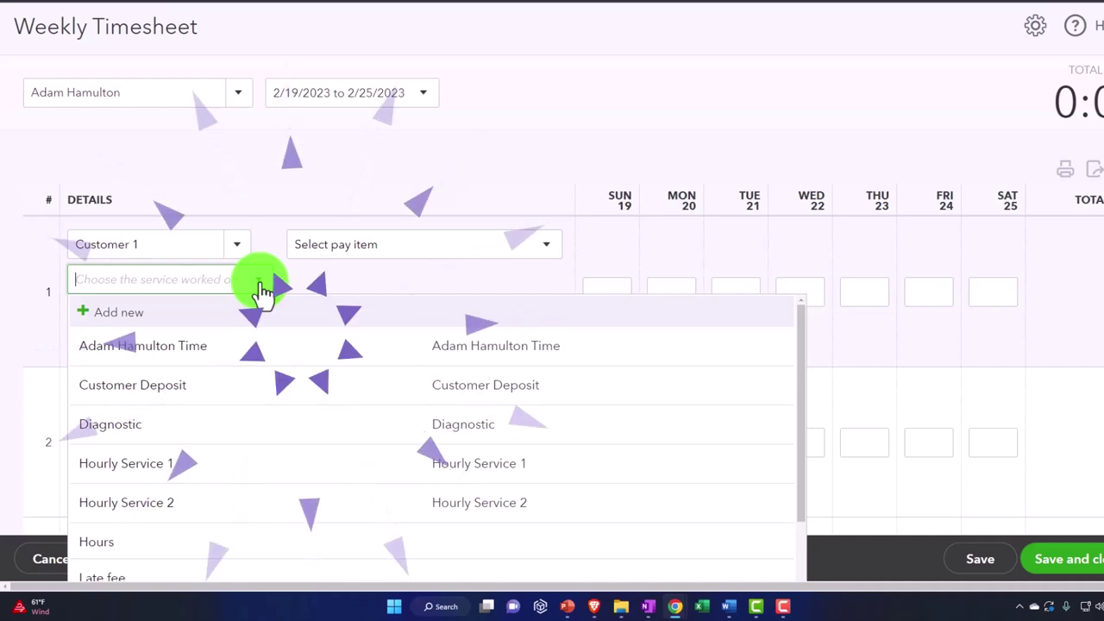
left_click(218, 349)
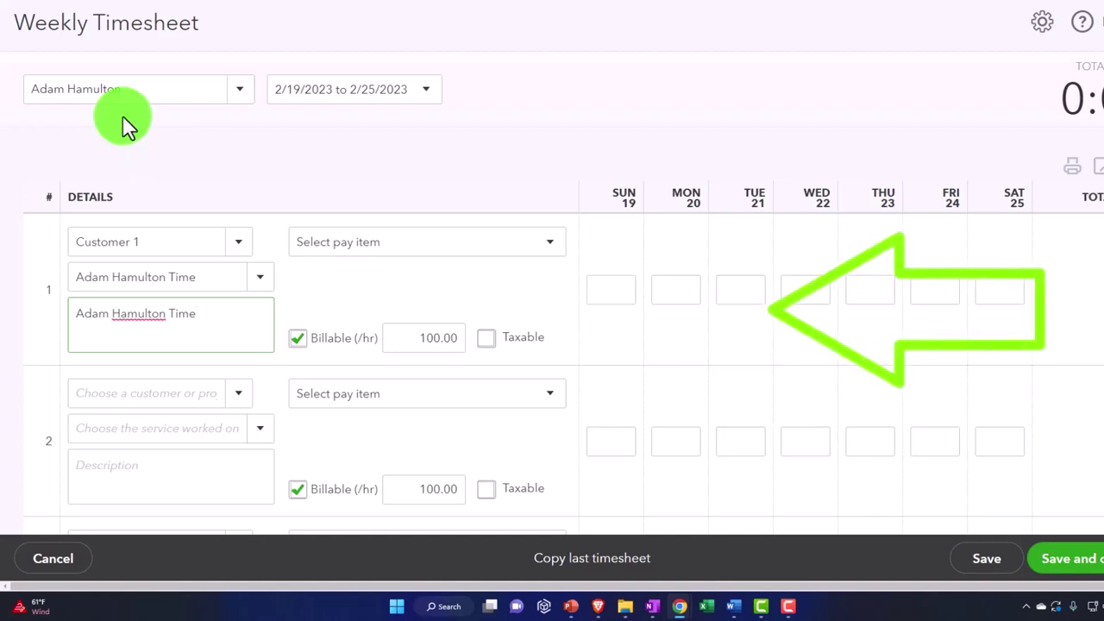
left_click(275, 287)
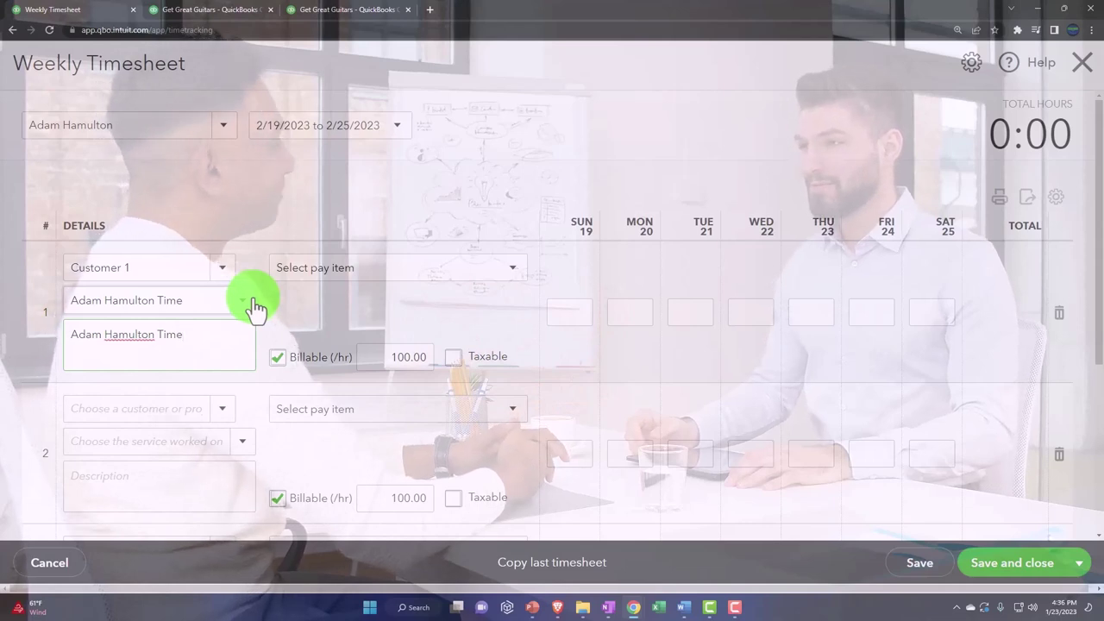
left_click(380, 357)
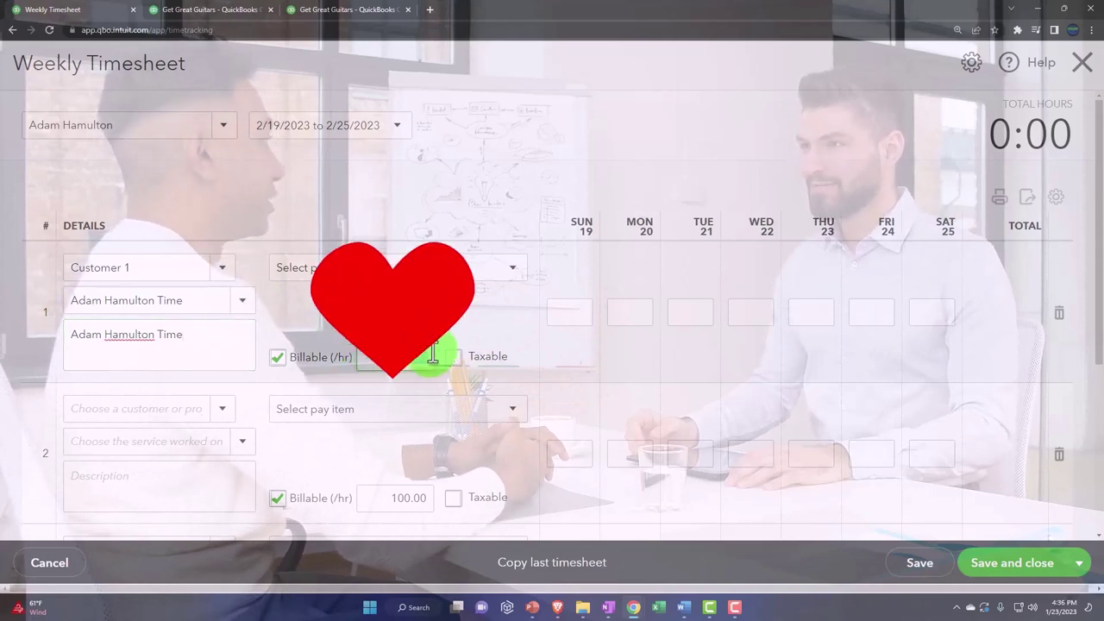
type("75.00")
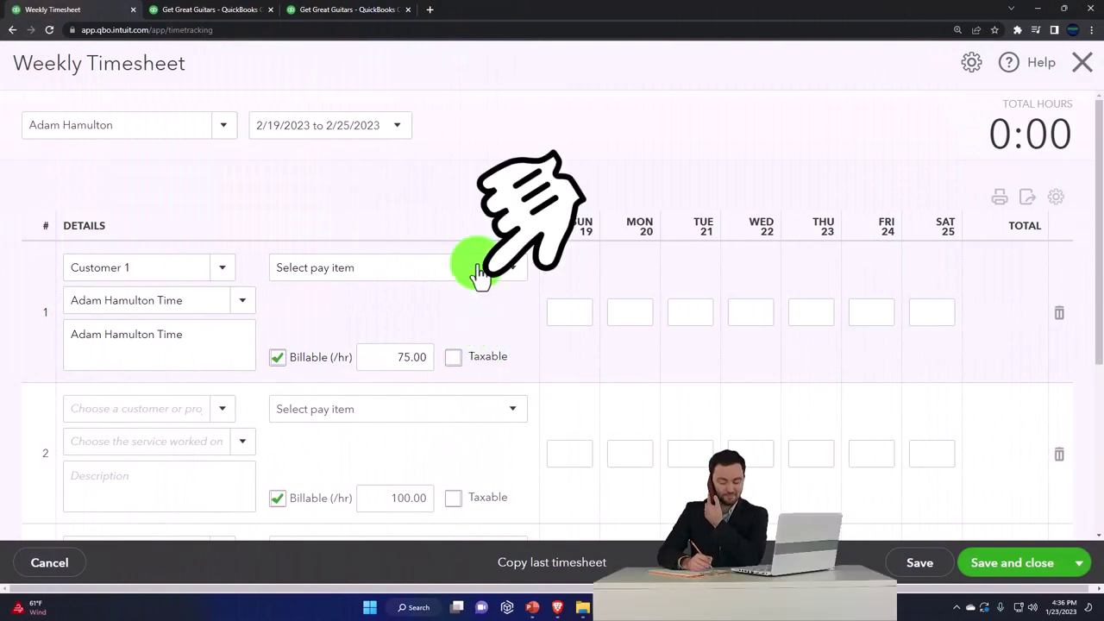
Step: Leave the pay item unselected in the Customer 1 row and enter 2 hours for Monday the 20th
left_click(510, 272)
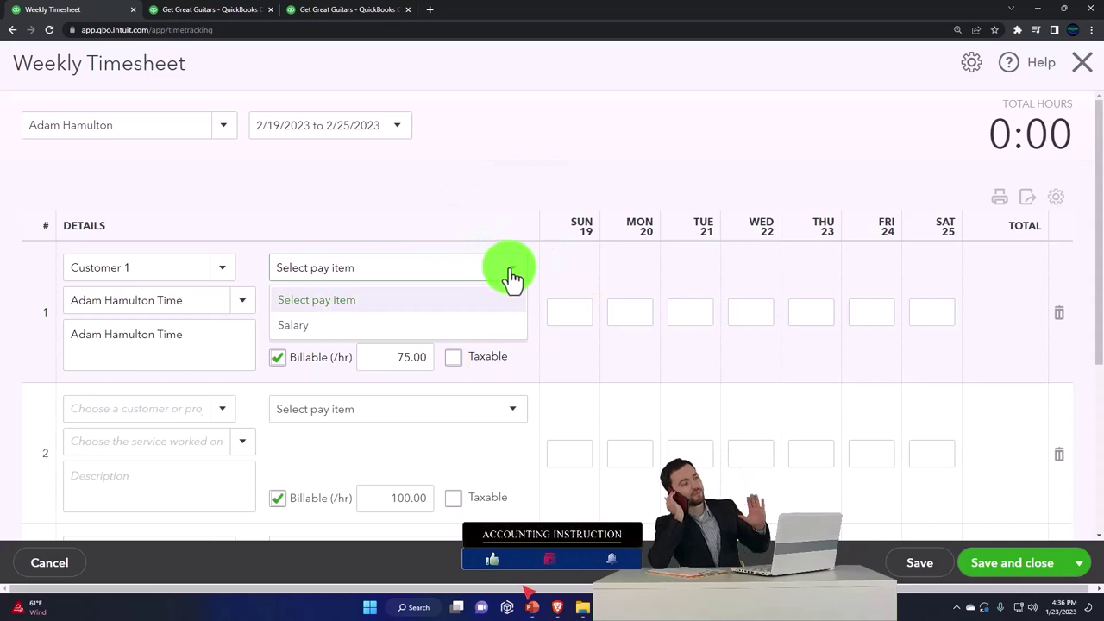
left_click(511, 274)
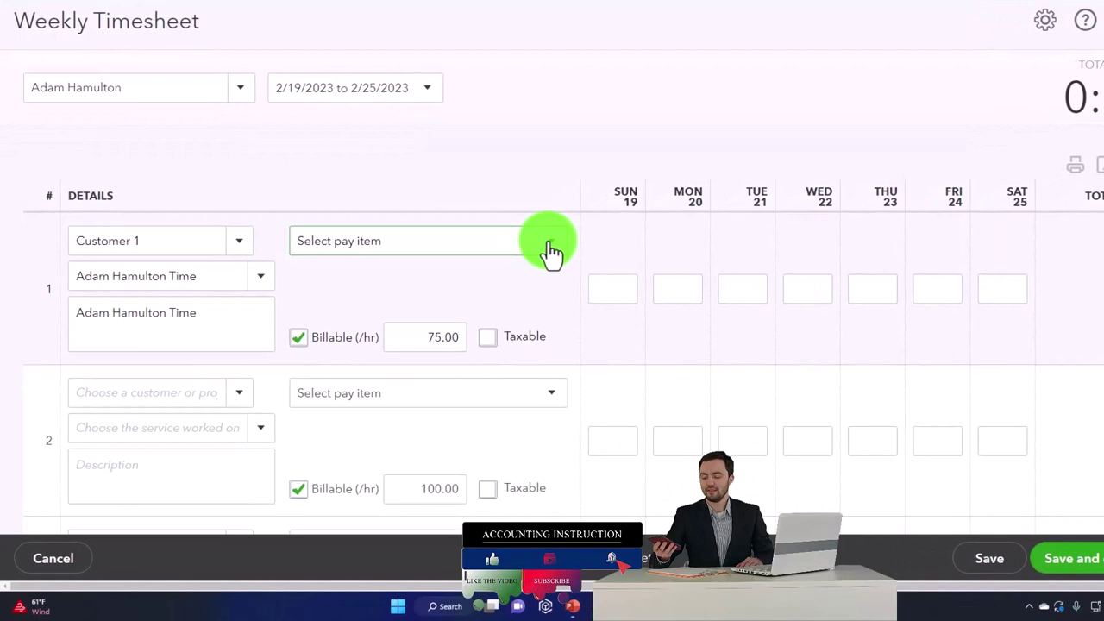
key("Tab")
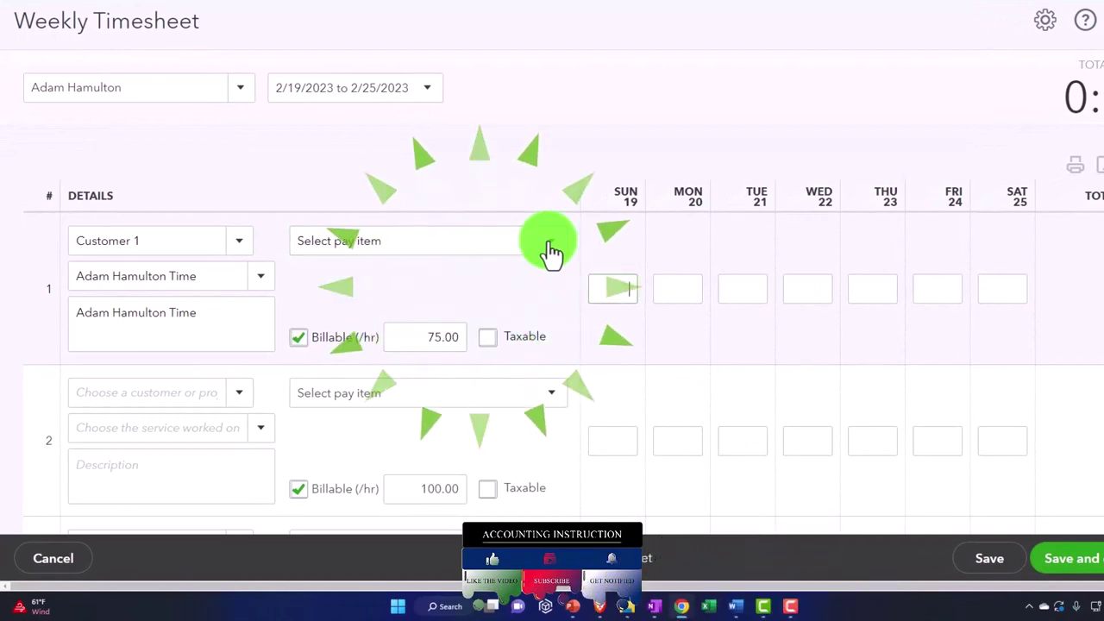
key("Tab")
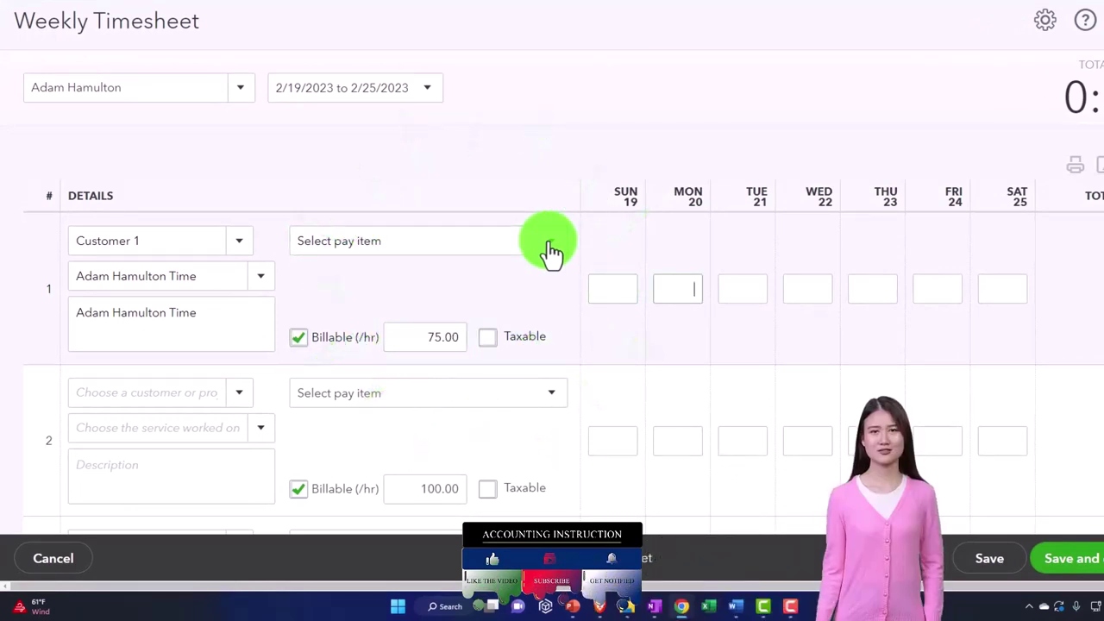
type("2")
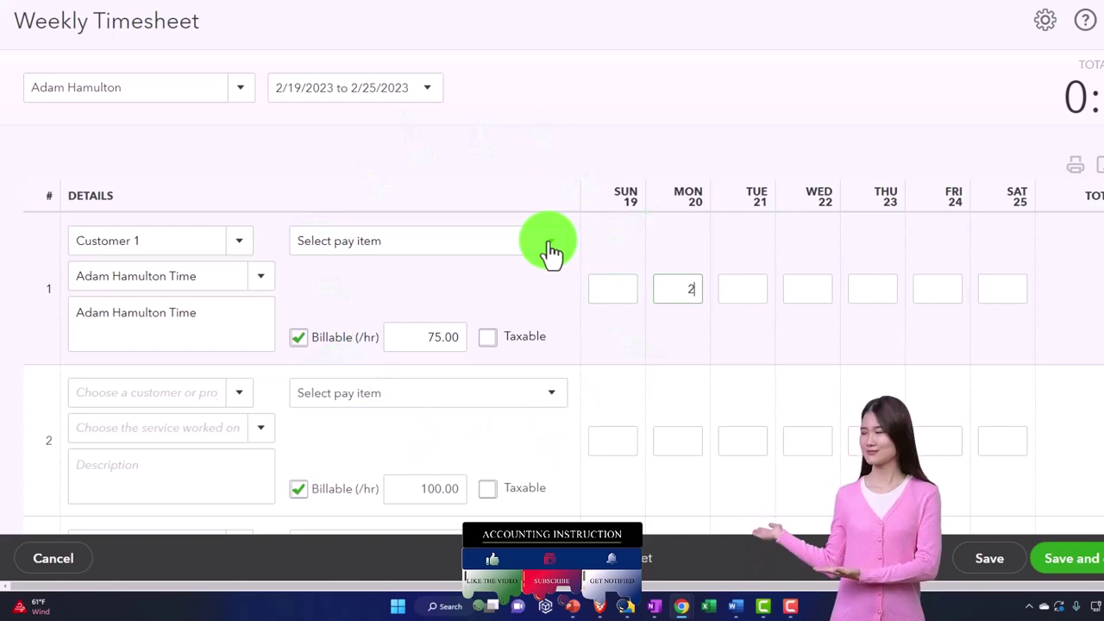
key("Tab")
key("Tab")
key("Tab")
key("Tab")
key("Tab")
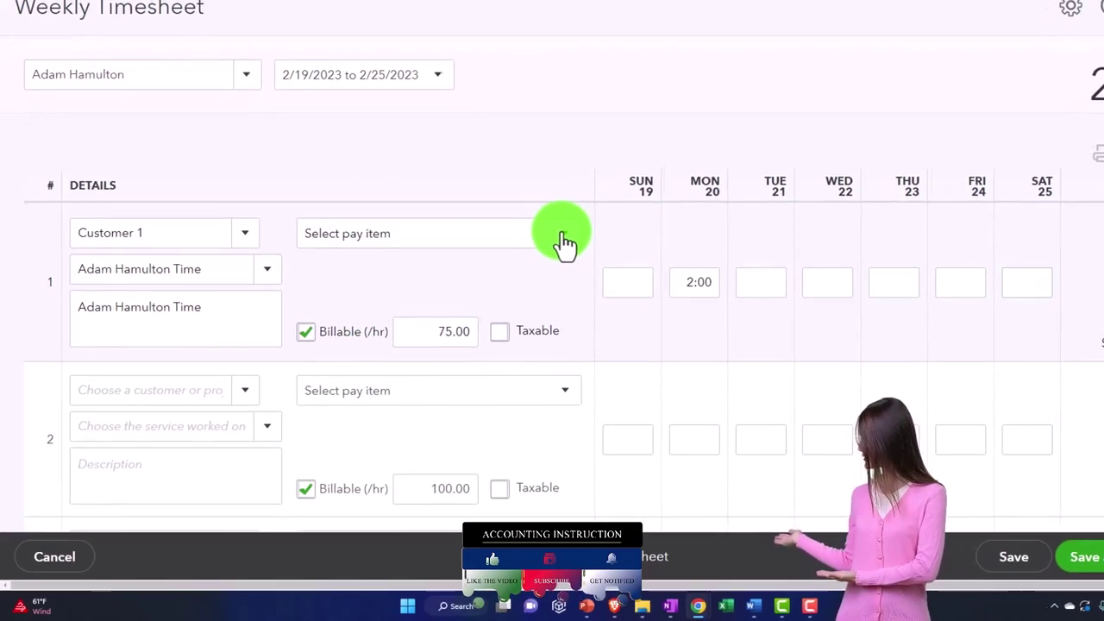
key("Tab")
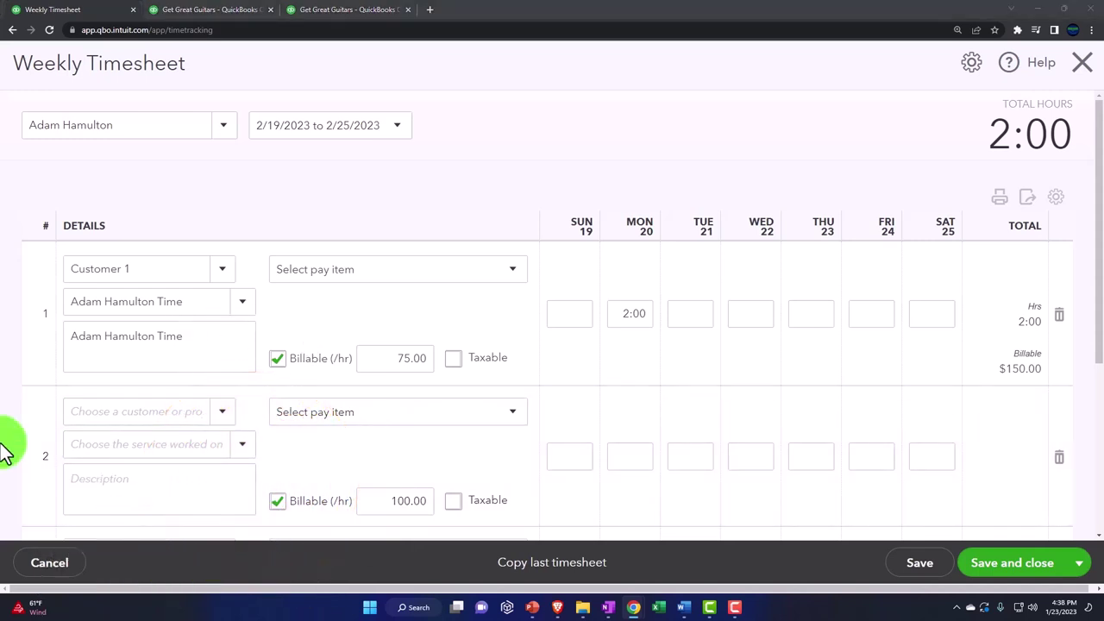
Step: Replace the first row's description with "Guitar Lessons" and copy that text into the second row's description
triple_click(211, 345)
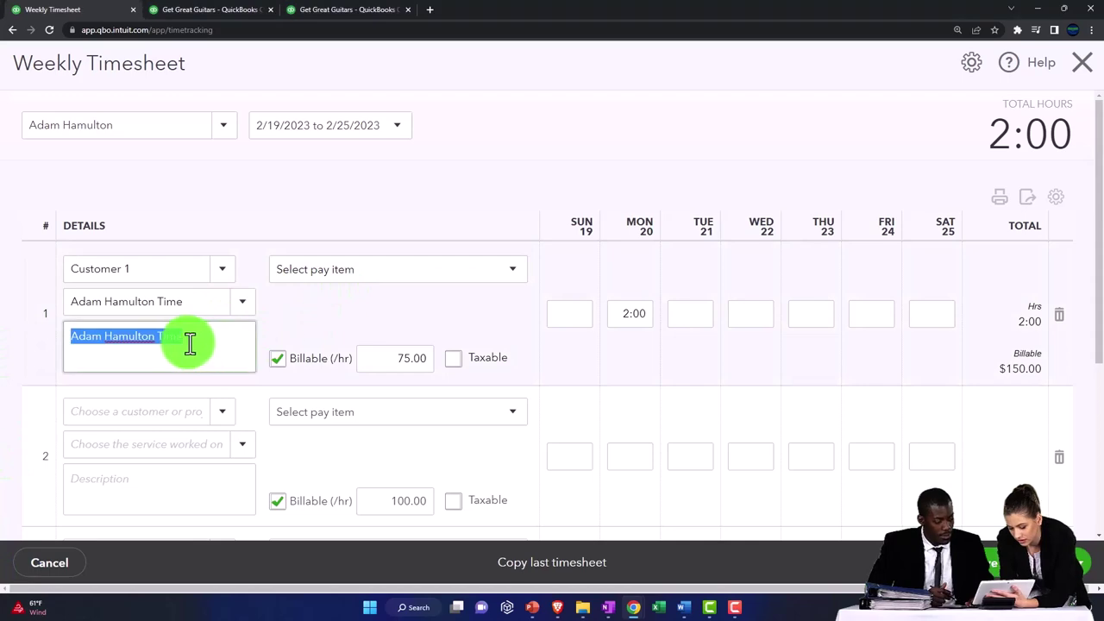
left_click_drag(214, 344, 41, 337)
type("Gu")
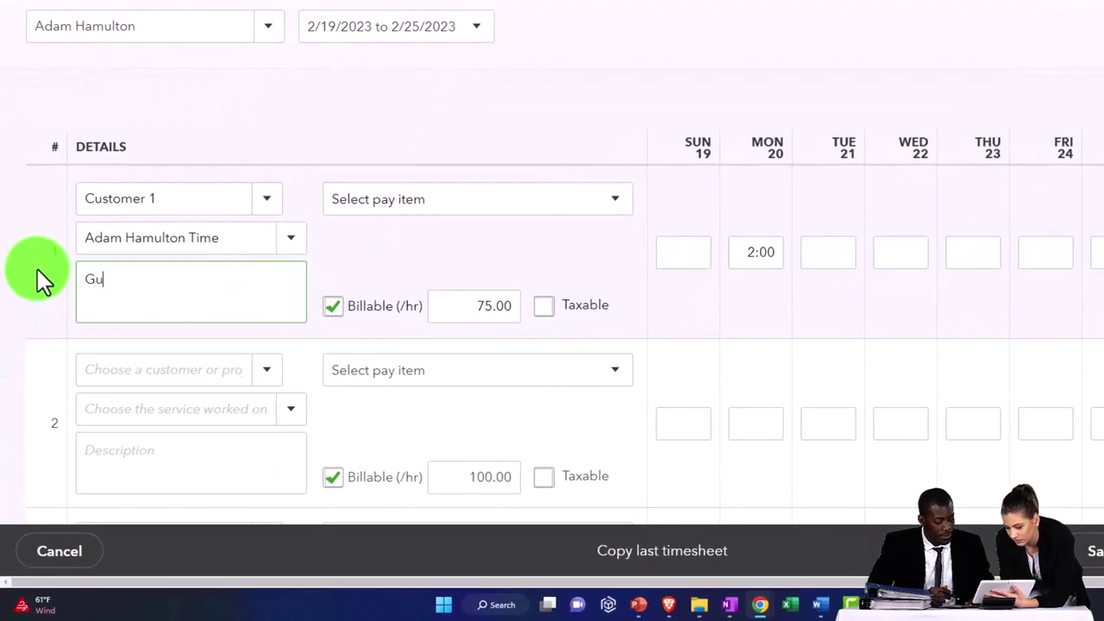
type("itar Lessons")
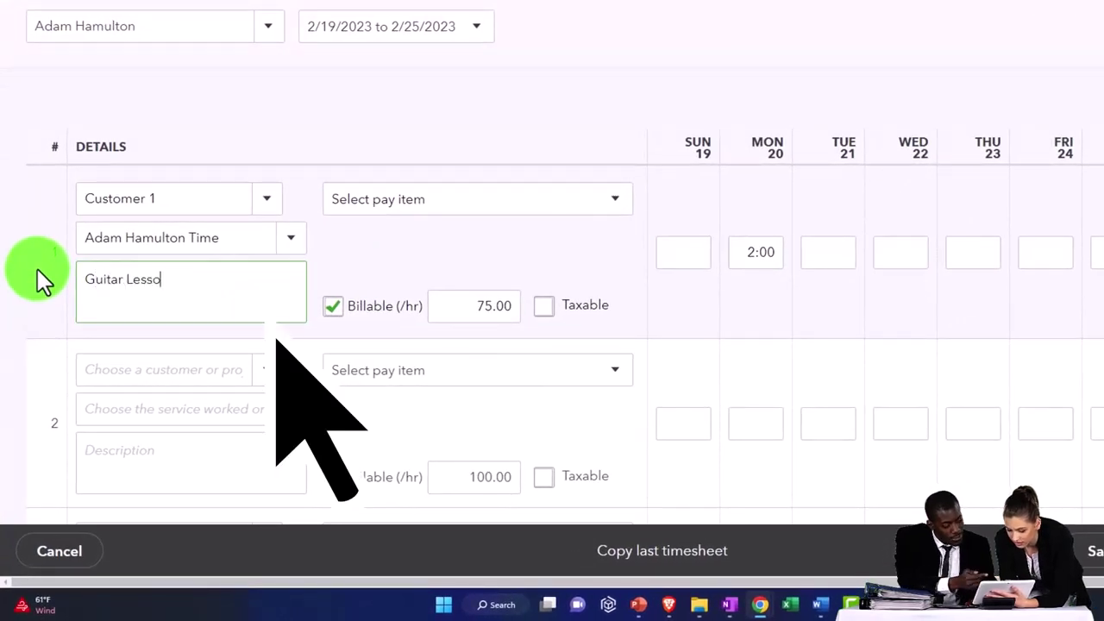
key("ctrl+shift+Left")
key("ctrl+shift+Left")
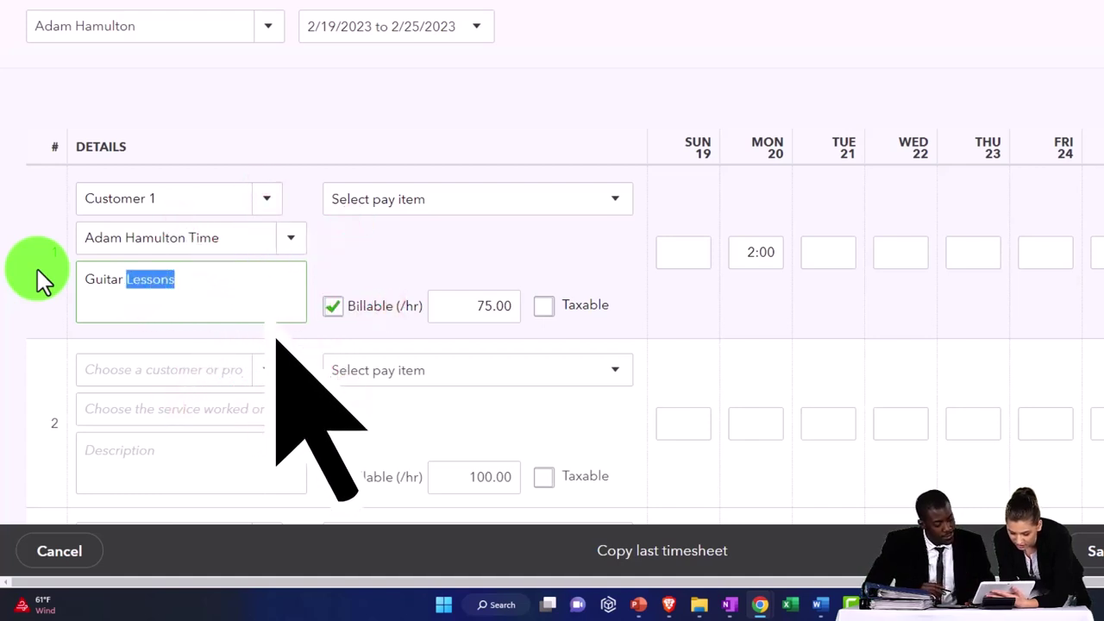
left_click(131, 466)
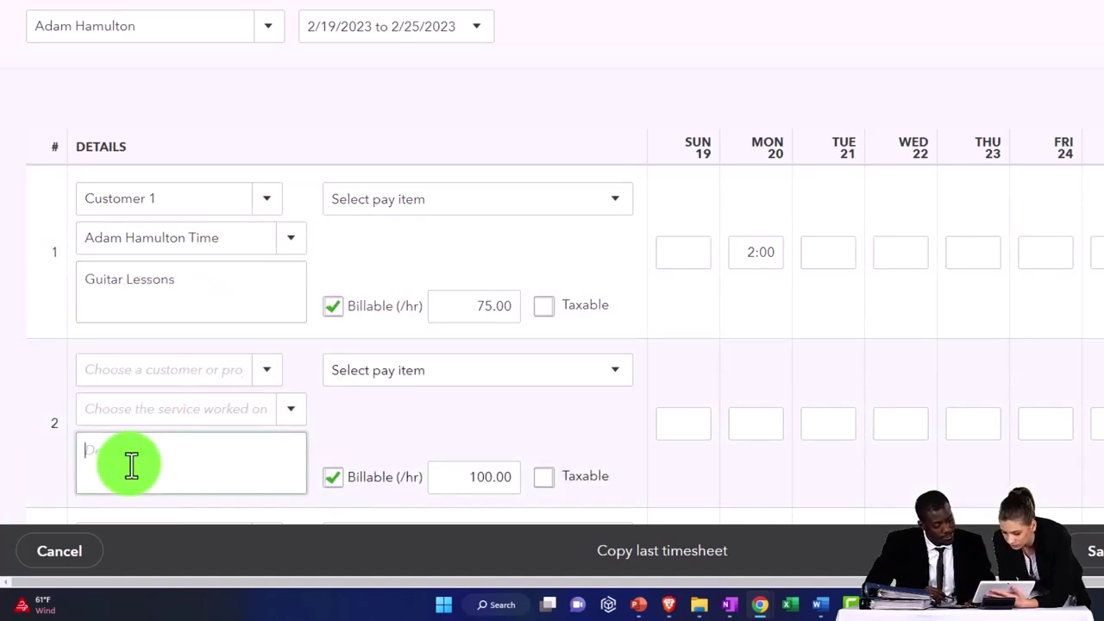
Step: Add a new customer named "Customer 2" in the second timesheet row and save it
left_click(227, 370)
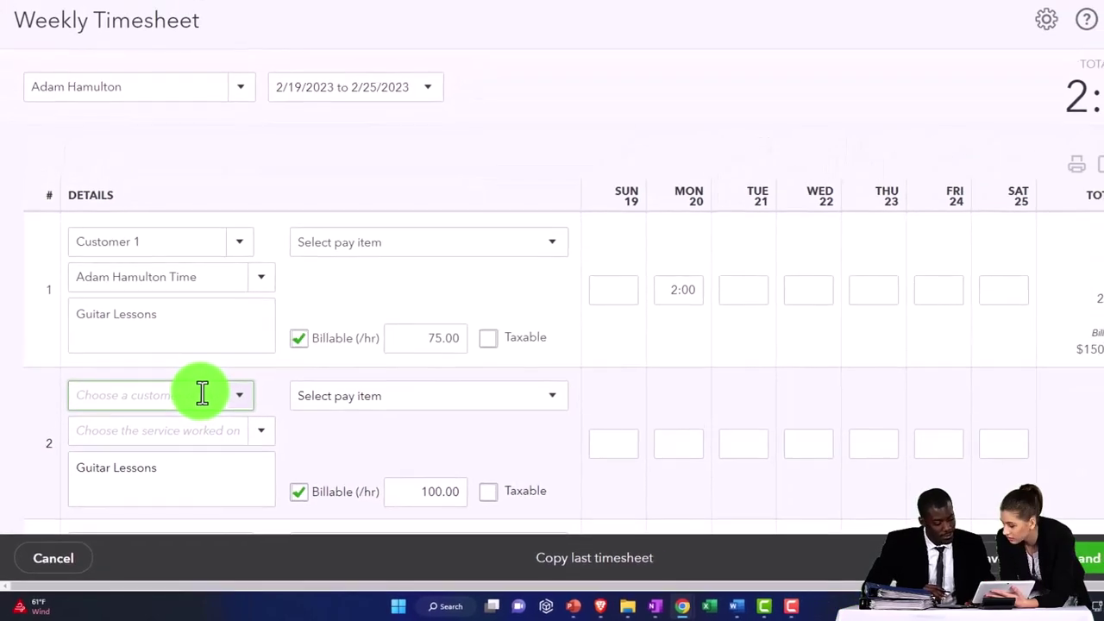
type("Customer 2")
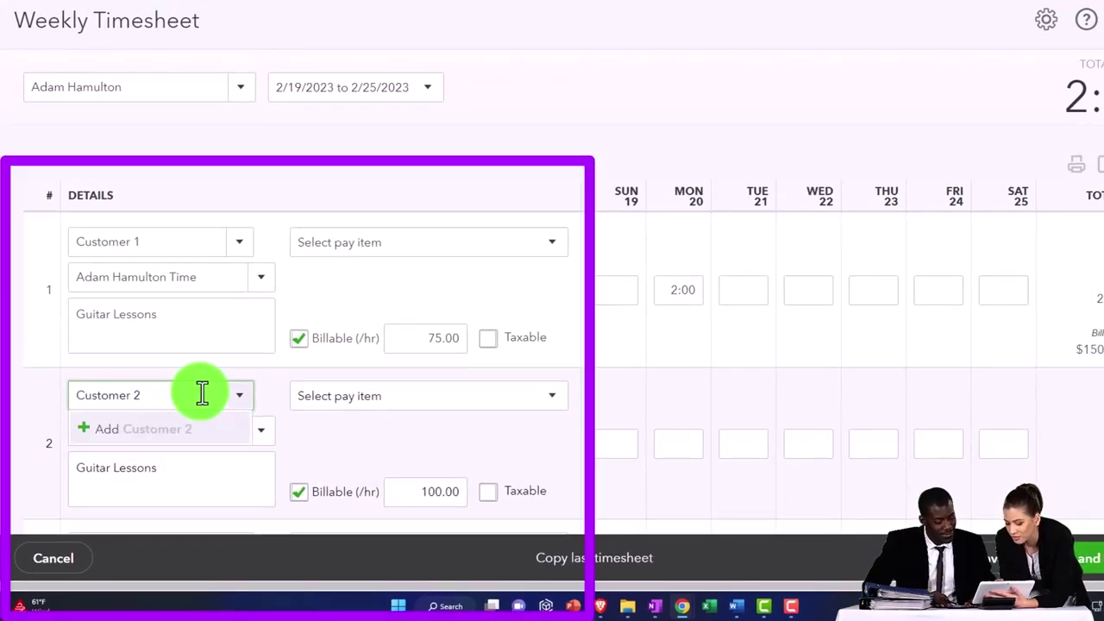
key("Return")
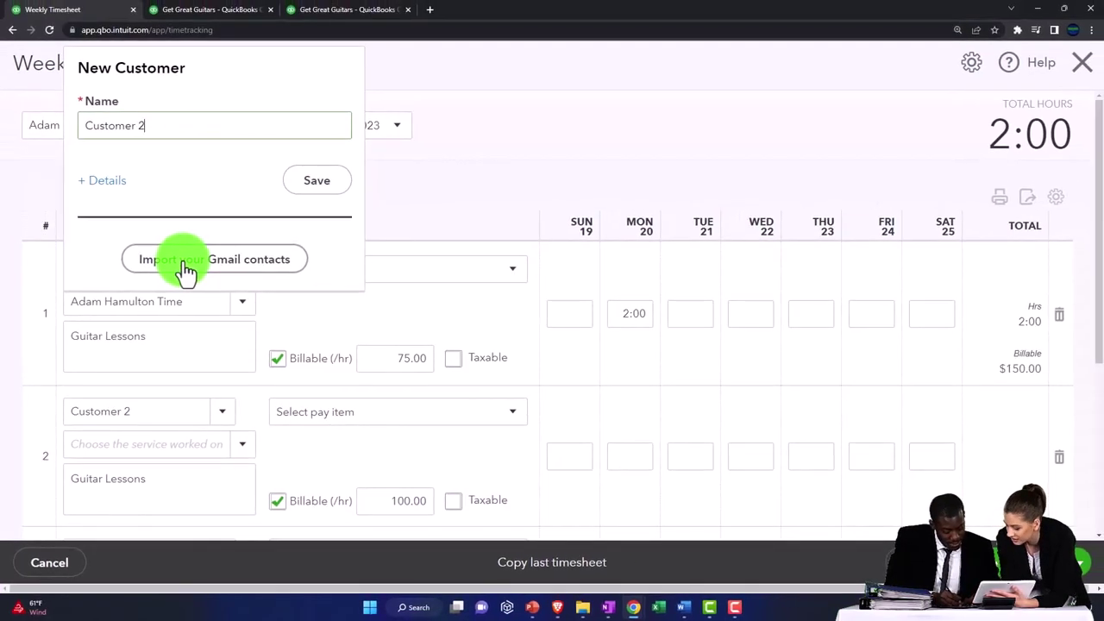
left_click(313, 183)
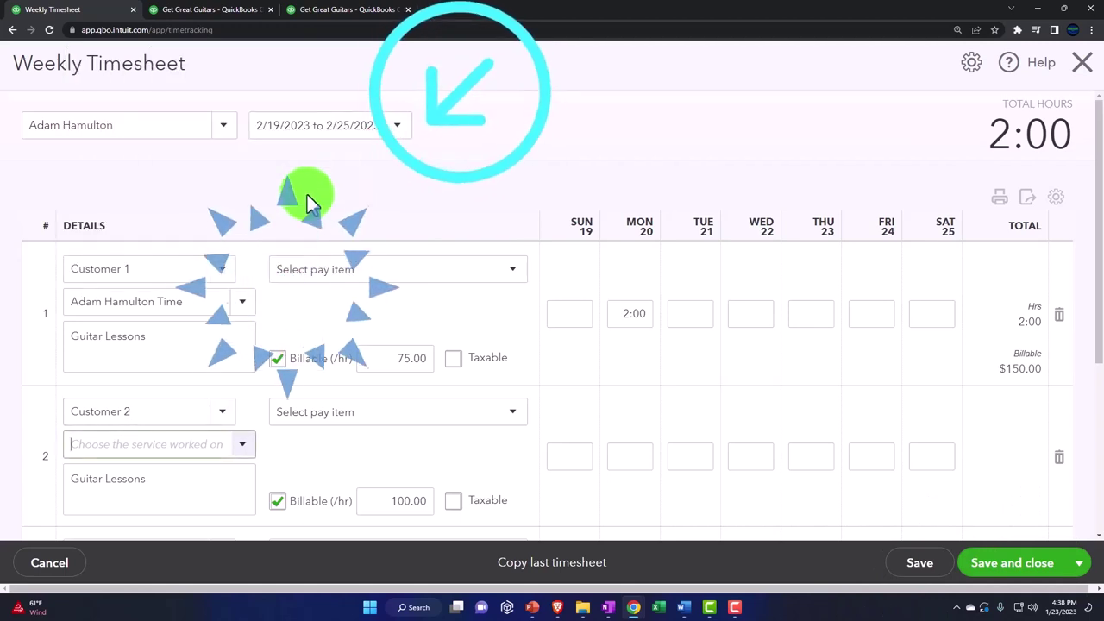
Step: Assign the employee's own time service to the Customer 2 row, keep the Guitar Lessons description, and set the billable rate to 75 per hour
left_click(250, 449)
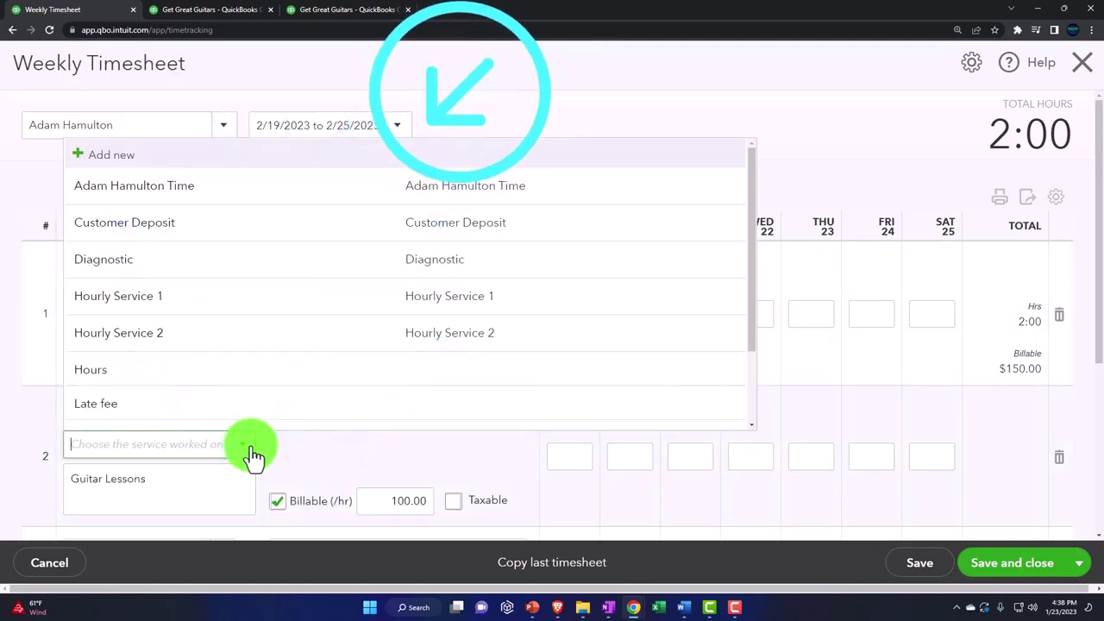
left_click(172, 201)
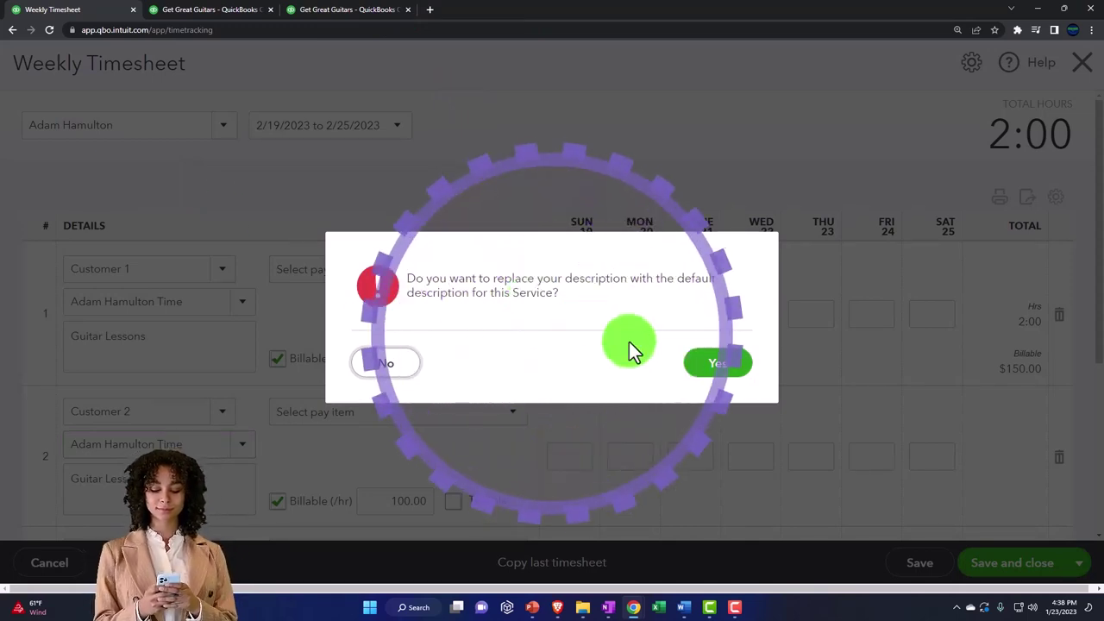
left_click(405, 371)
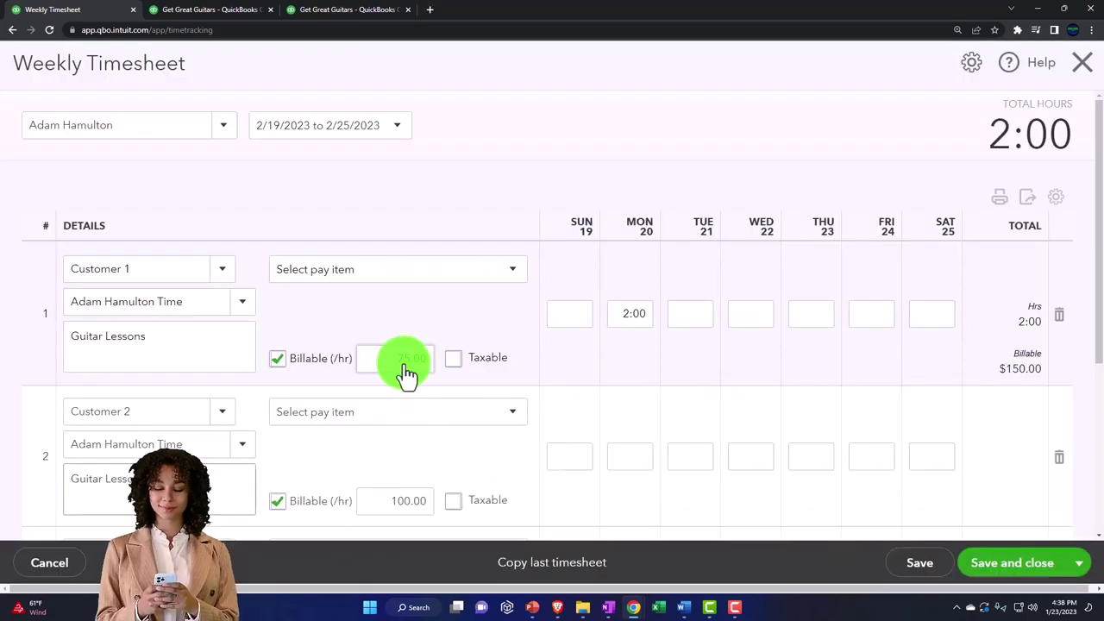
left_click(382, 503)
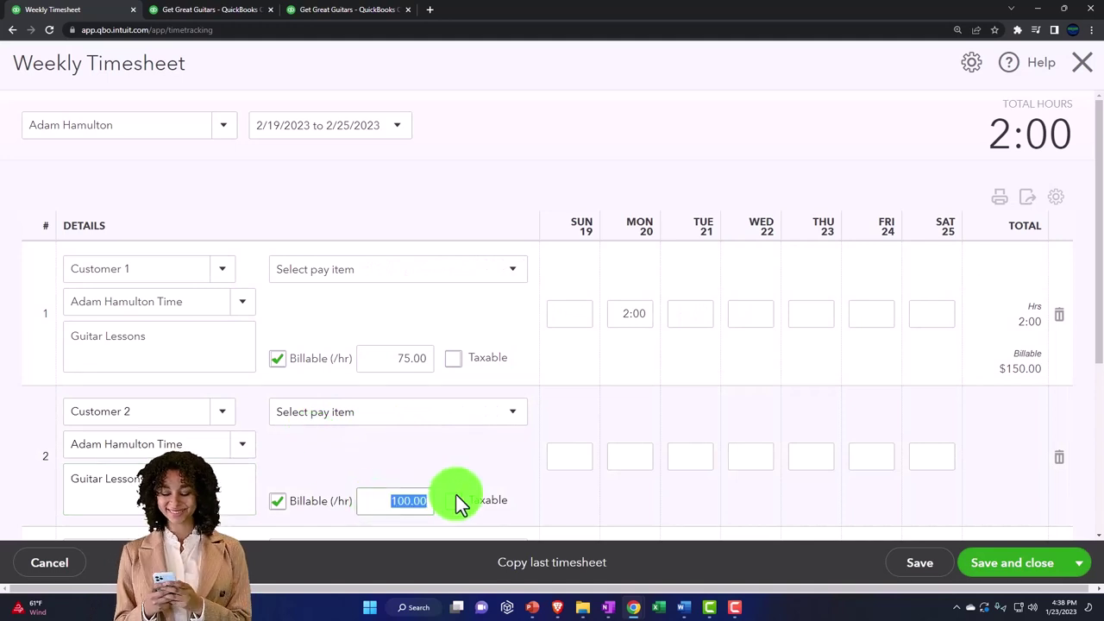
type("75")
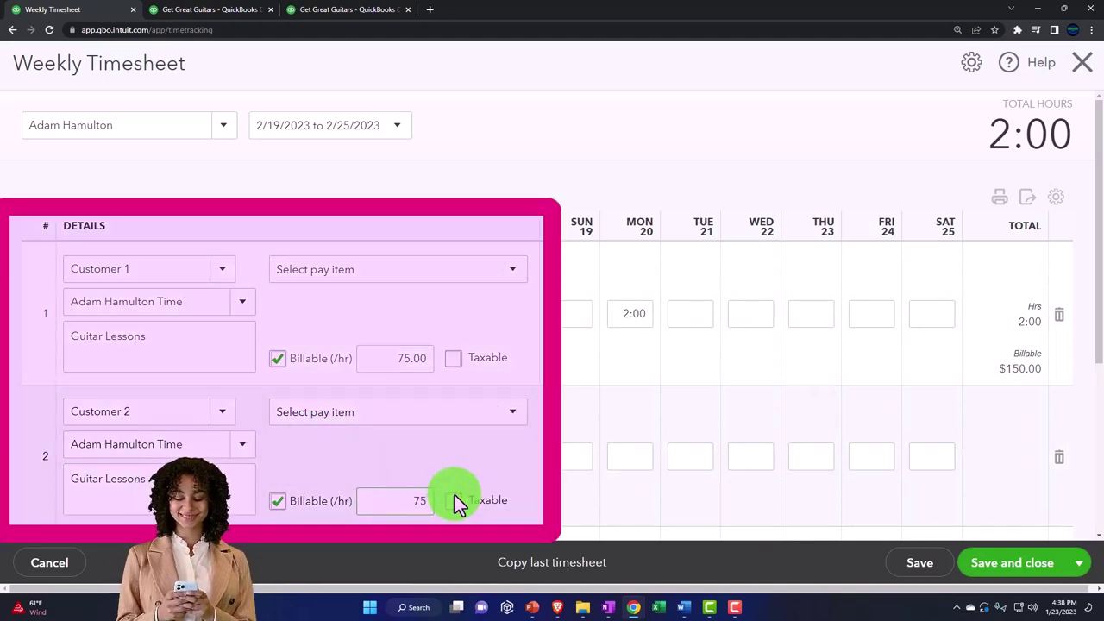
key("Tab")
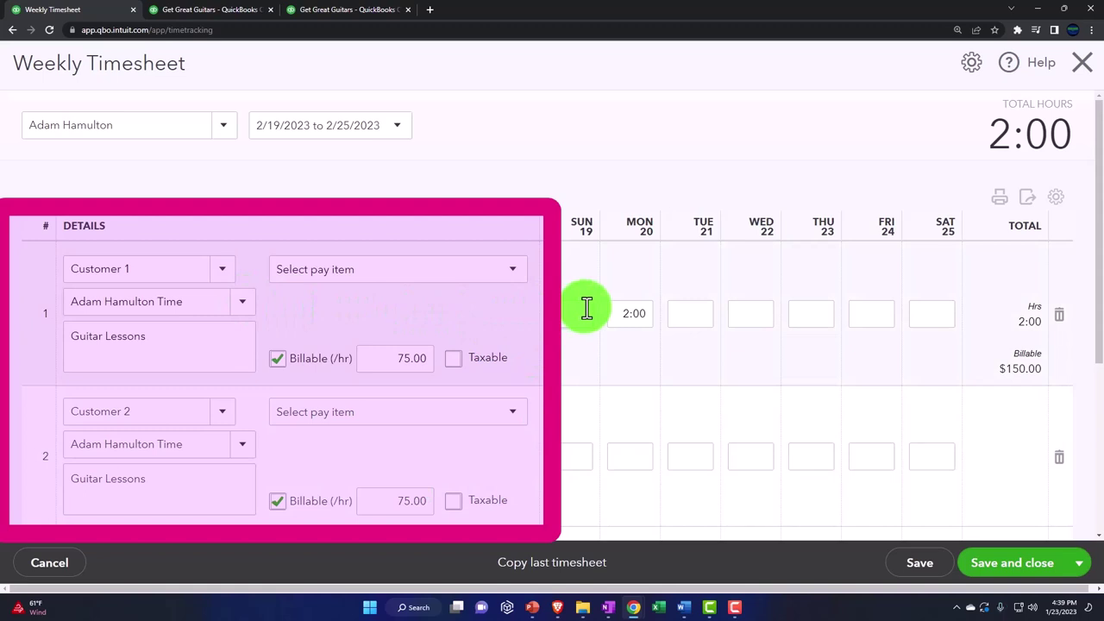
Step: Enter 2 hours on Wednesday the 22nd for Customer 1, and 2 hours each on Tuesday the 21st and Thursday the 23rd for Customer 2
left_click(747, 316)
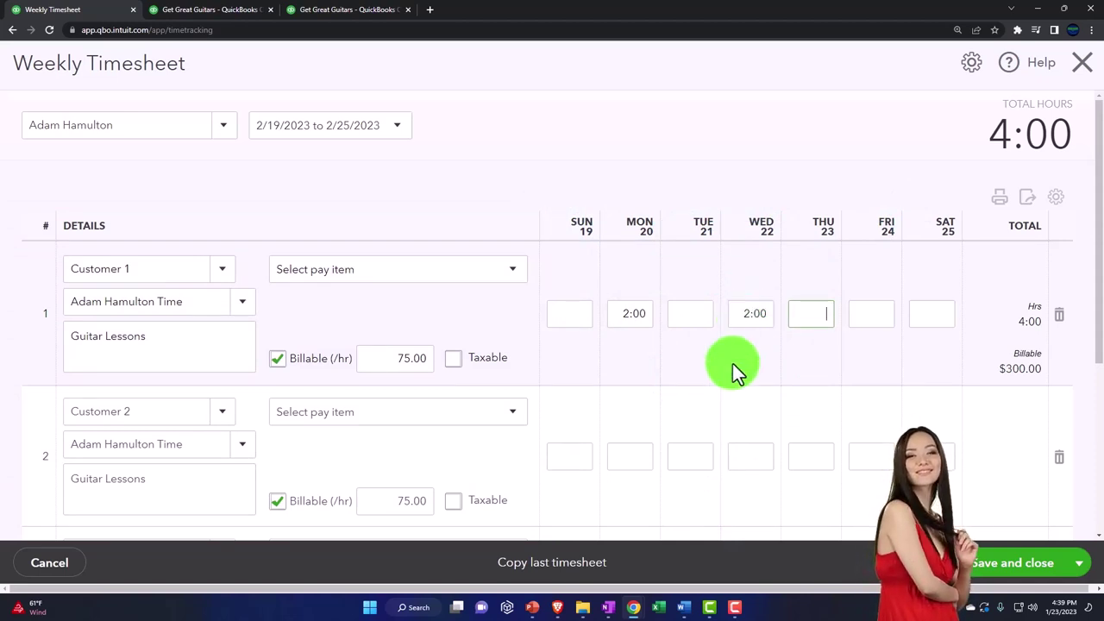
left_click(680, 440)
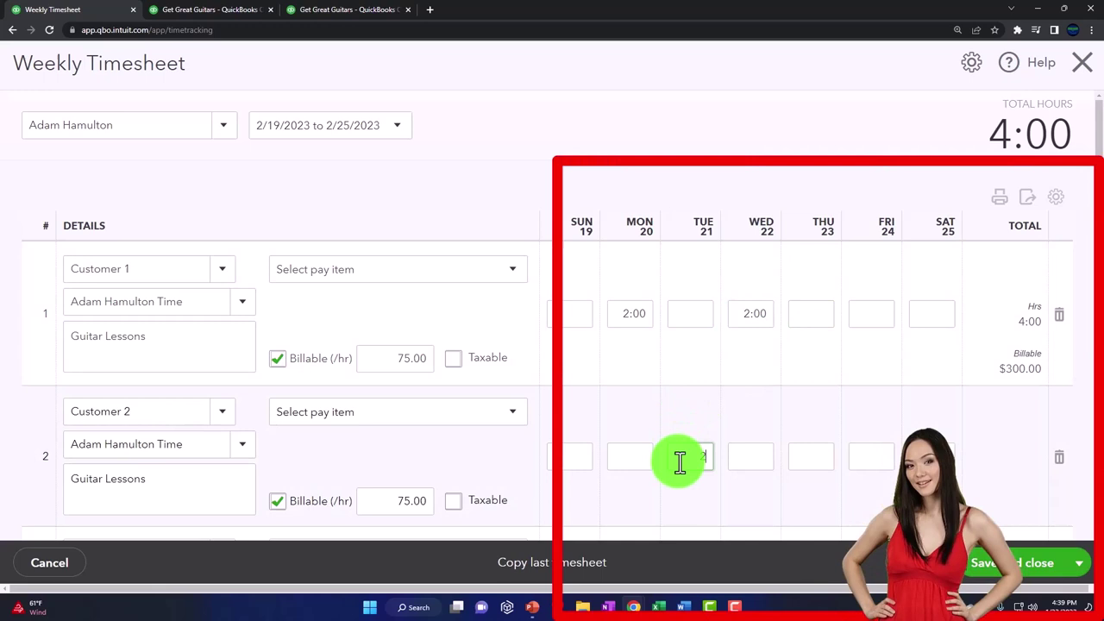
left_click(779, 481)
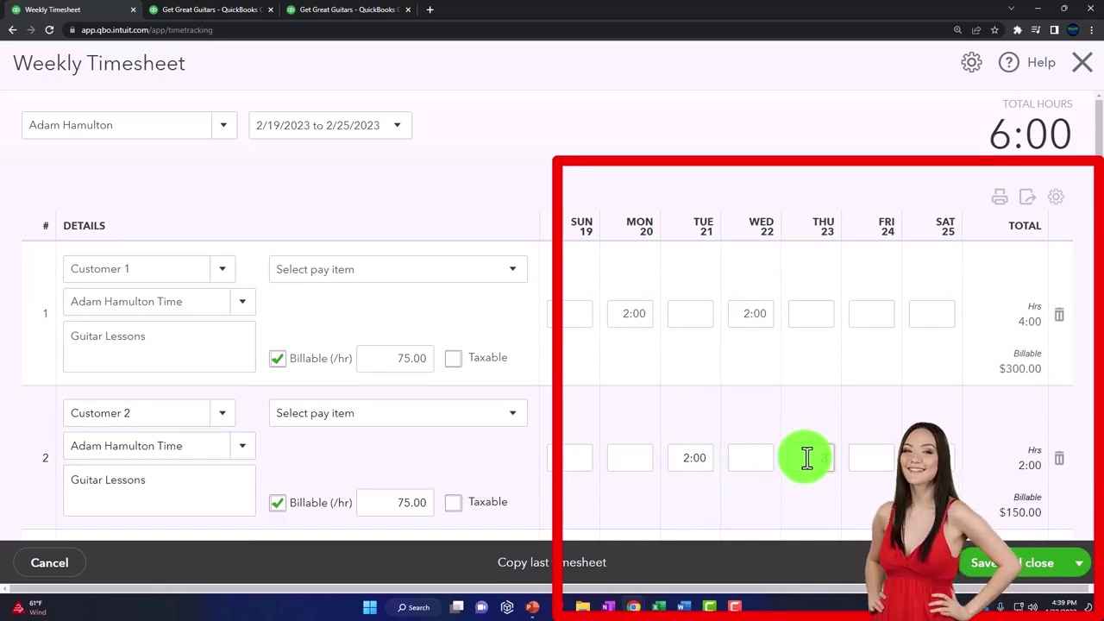
type("2")
key("Tab")
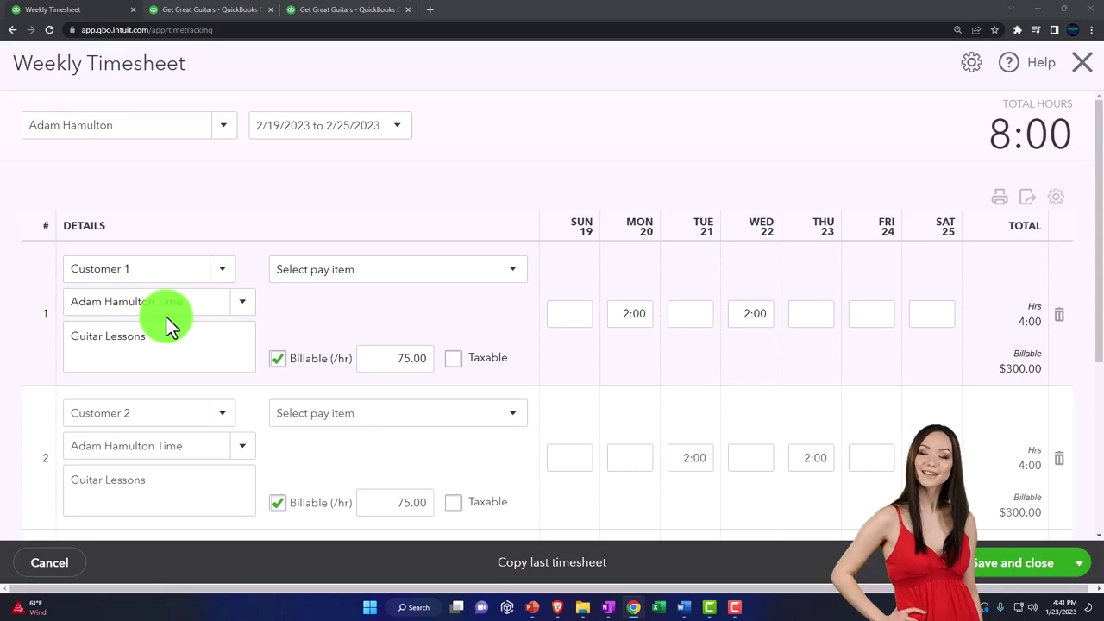
Step: Save the completed weekly timesheet and start a new blank one
left_click(415, 371)
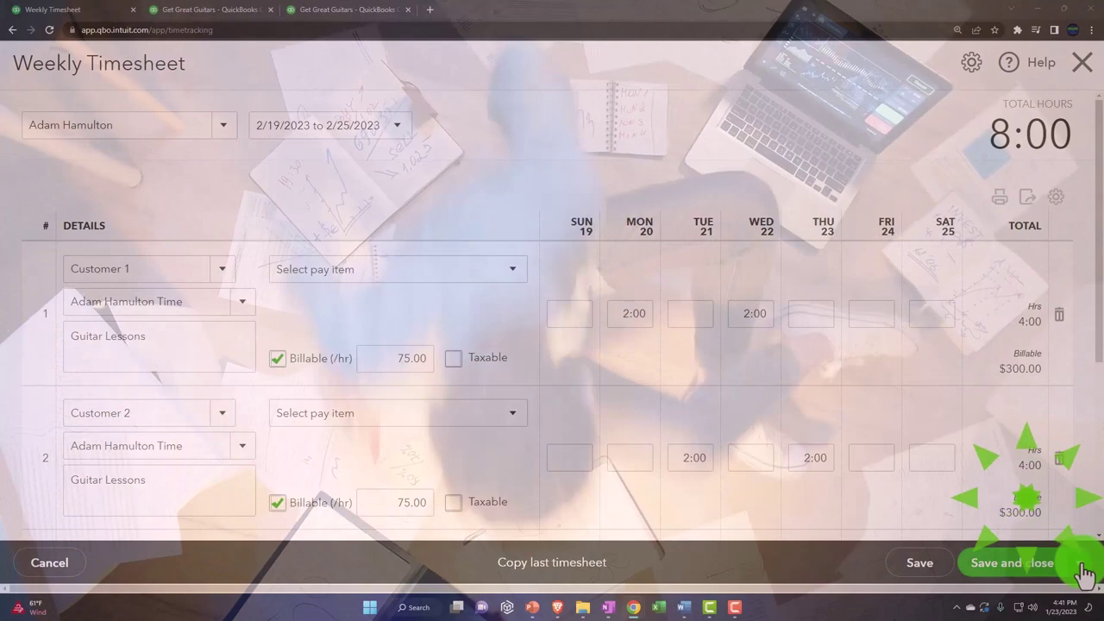
left_click(1076, 565)
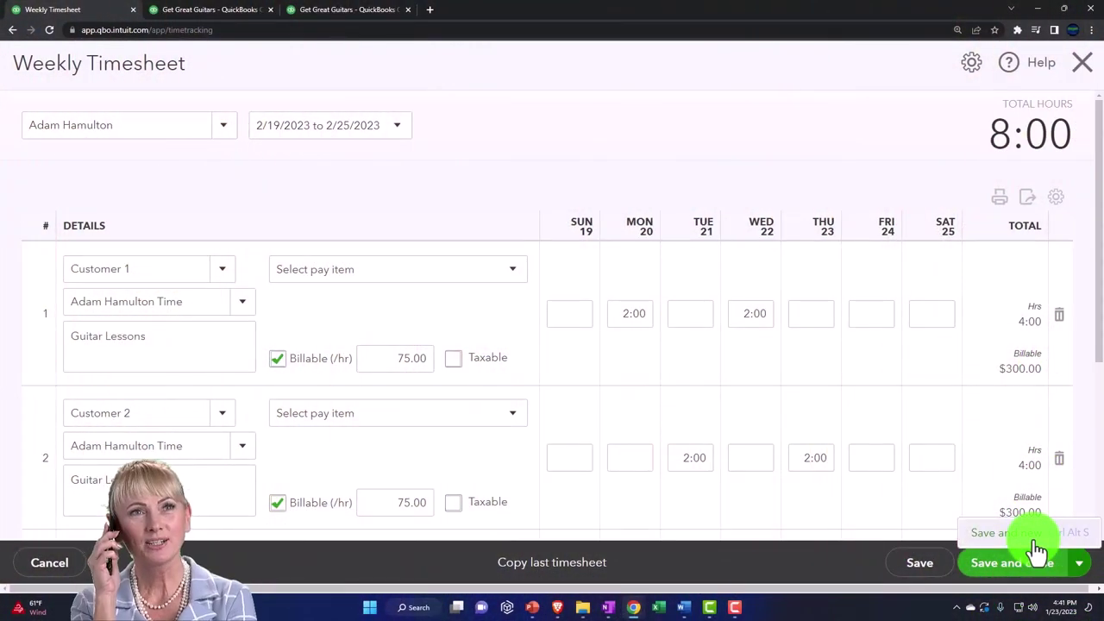
left_click(1036, 540)
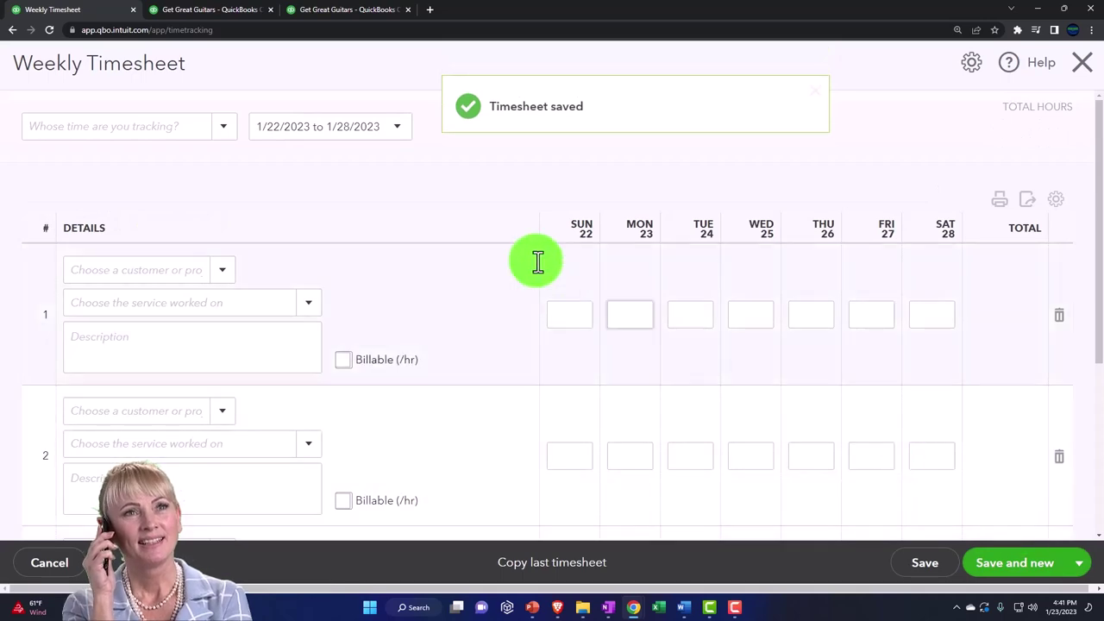
Step: Set the new timesheet to the second listed employee and the week 2/19/2023 to 2/25/2023
left_click(228, 133)
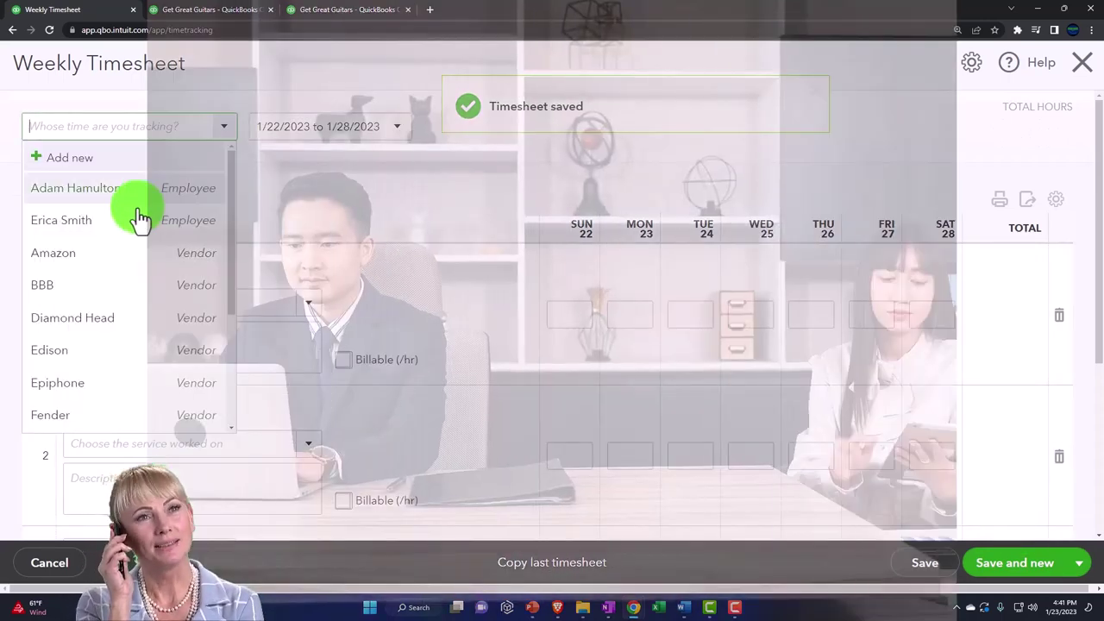
left_click(127, 222)
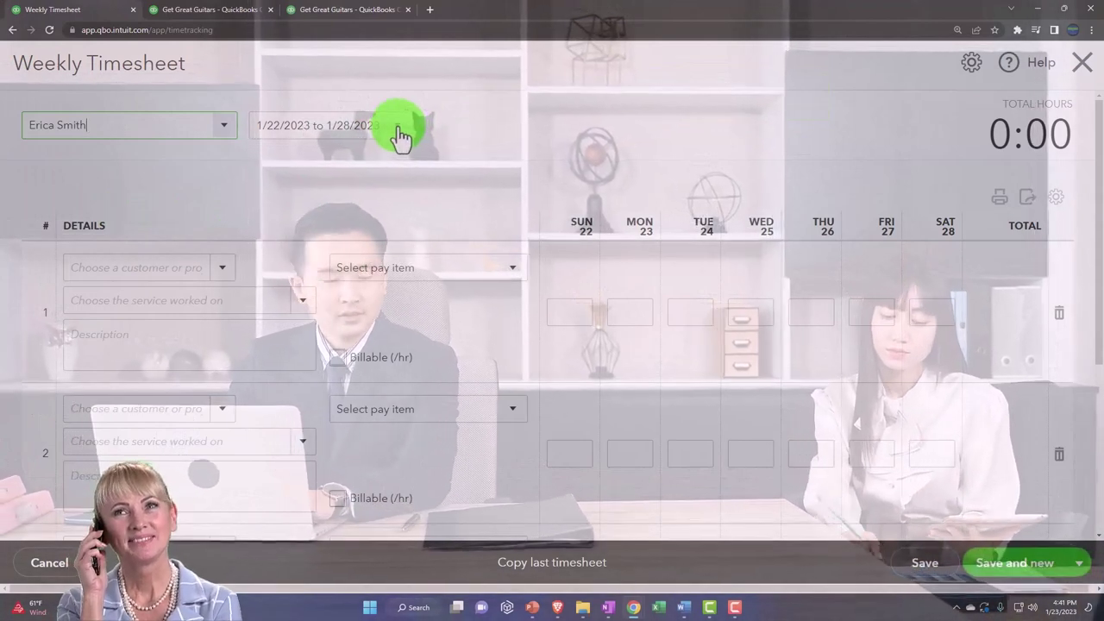
left_click(398, 127)
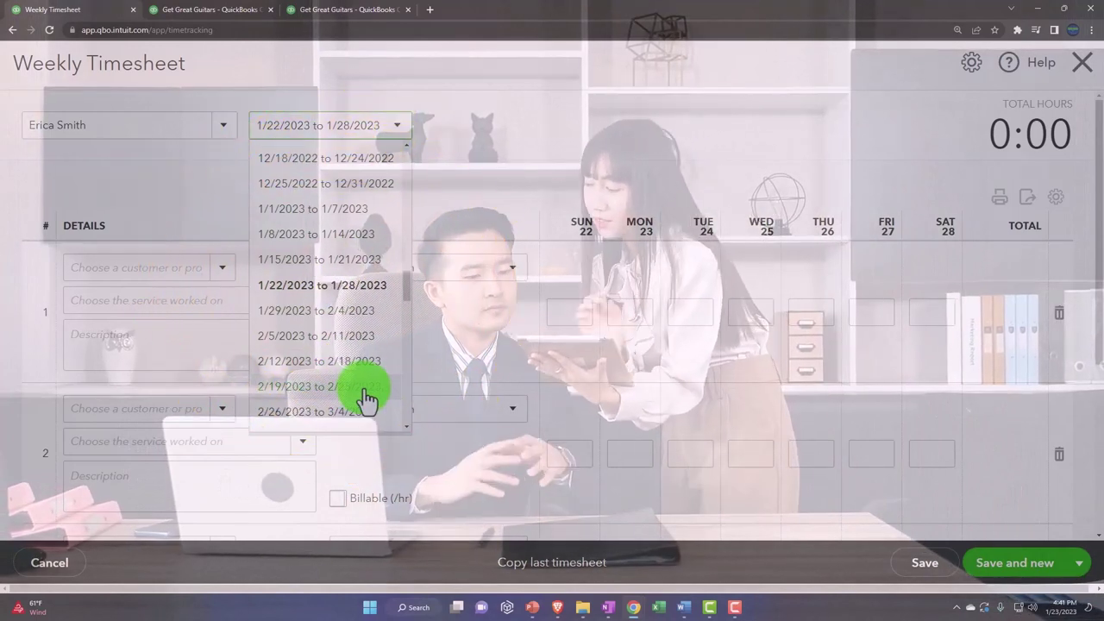
left_click(367, 389)
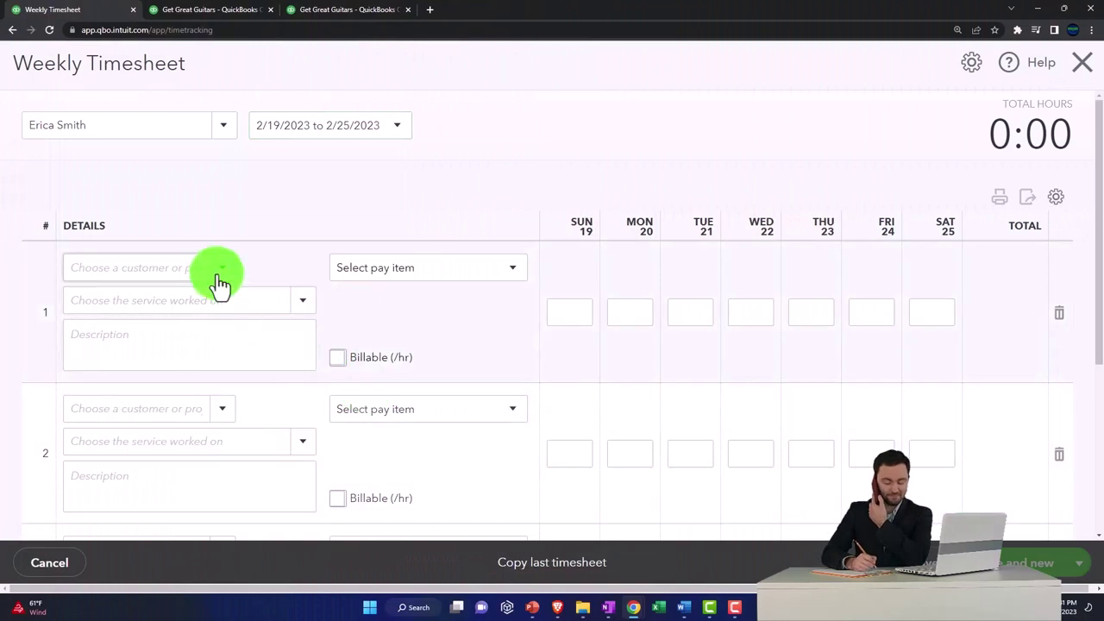
Step: Add a new customer named "Customer 4" in the first timesheet row and save it
left_click(169, 264)
type("C")
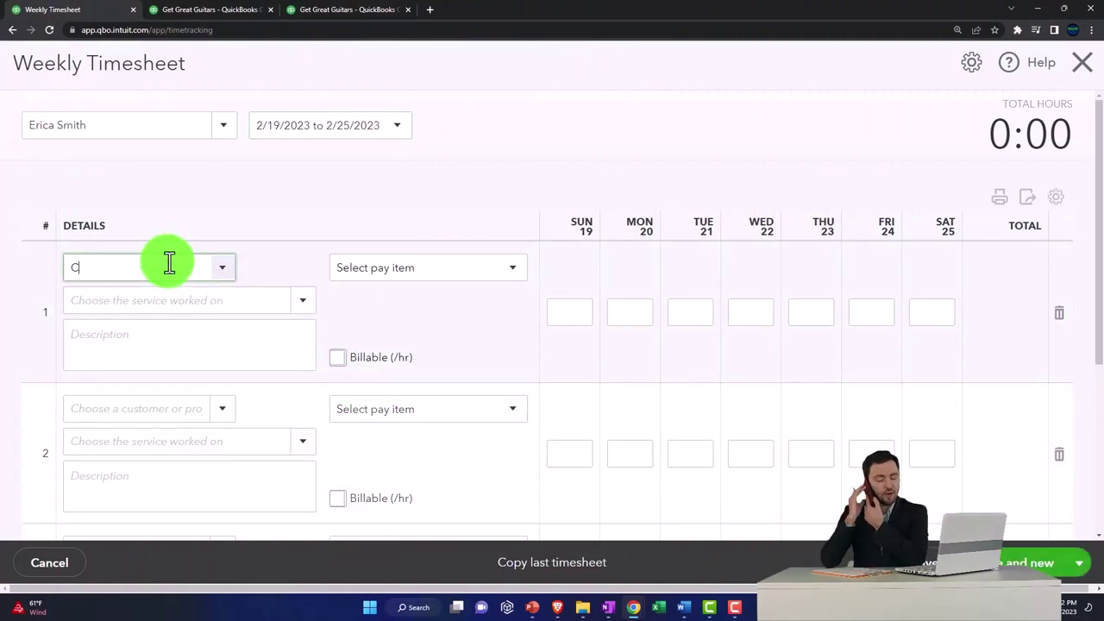
type("ustomer 4")
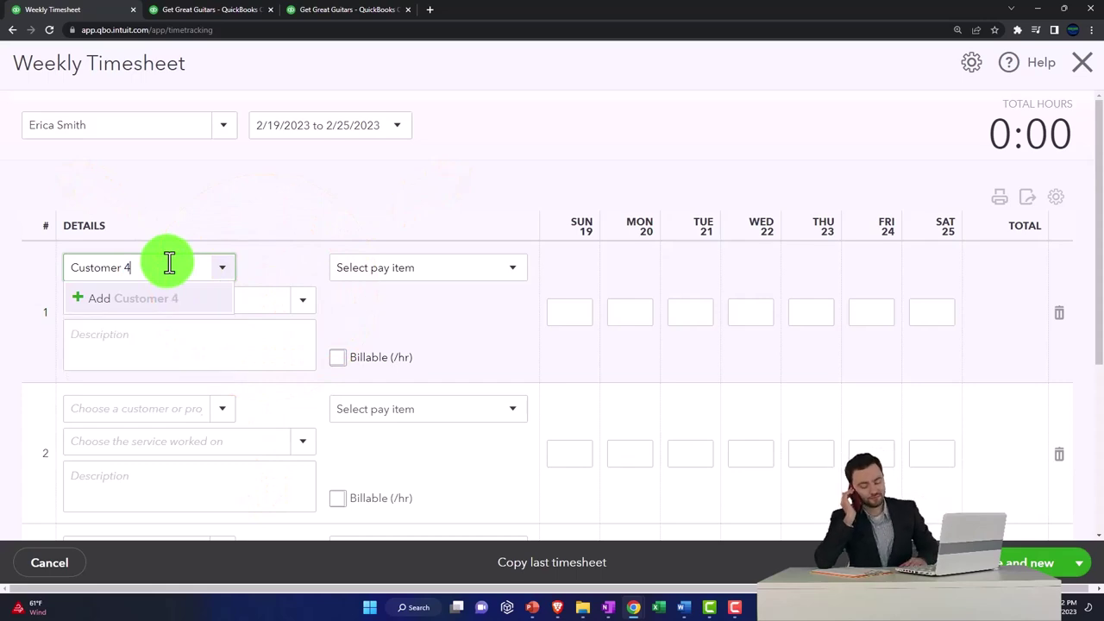
key("Return")
left_click(259, 365)
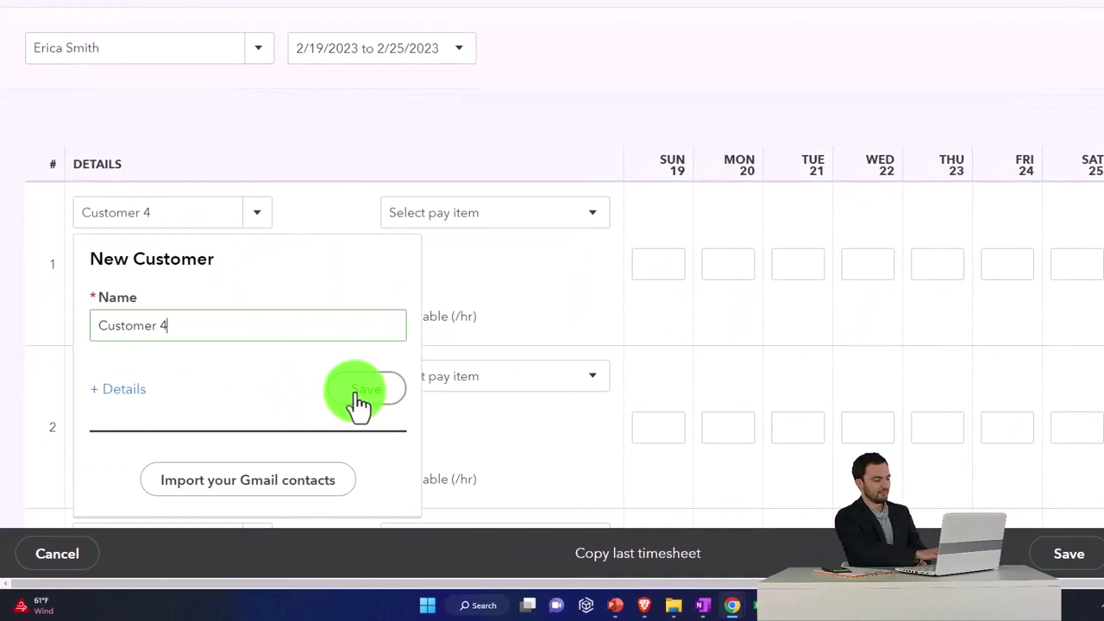
left_click(362, 393)
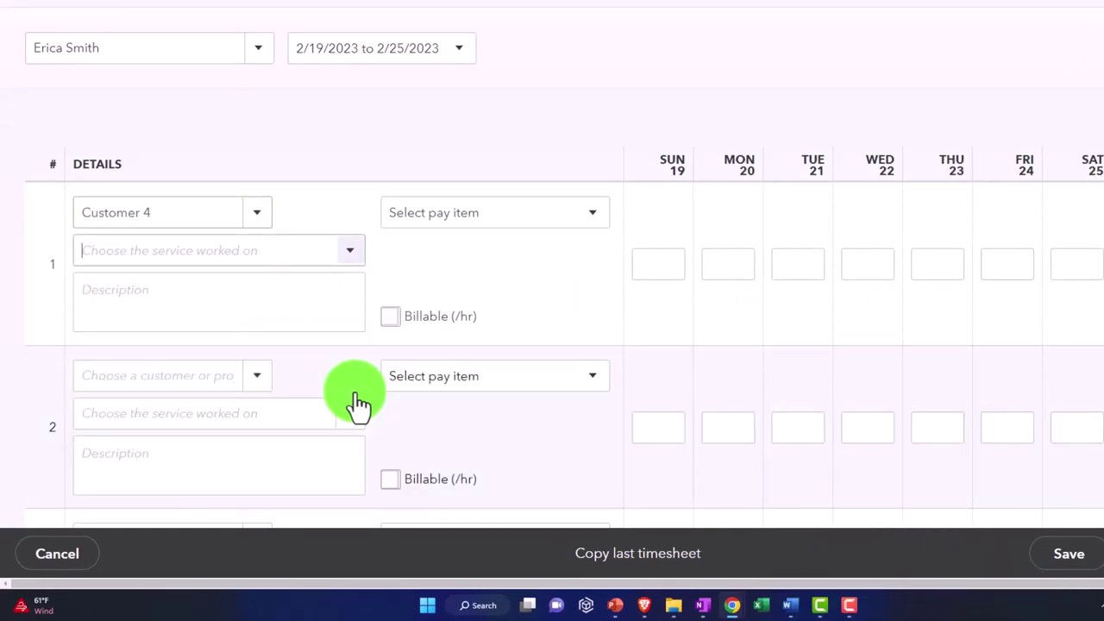
Step: Start a new Service-type item for the Customer 4 row, named with the employee's first name followed by "Billable Rate"
left_click(346, 259)
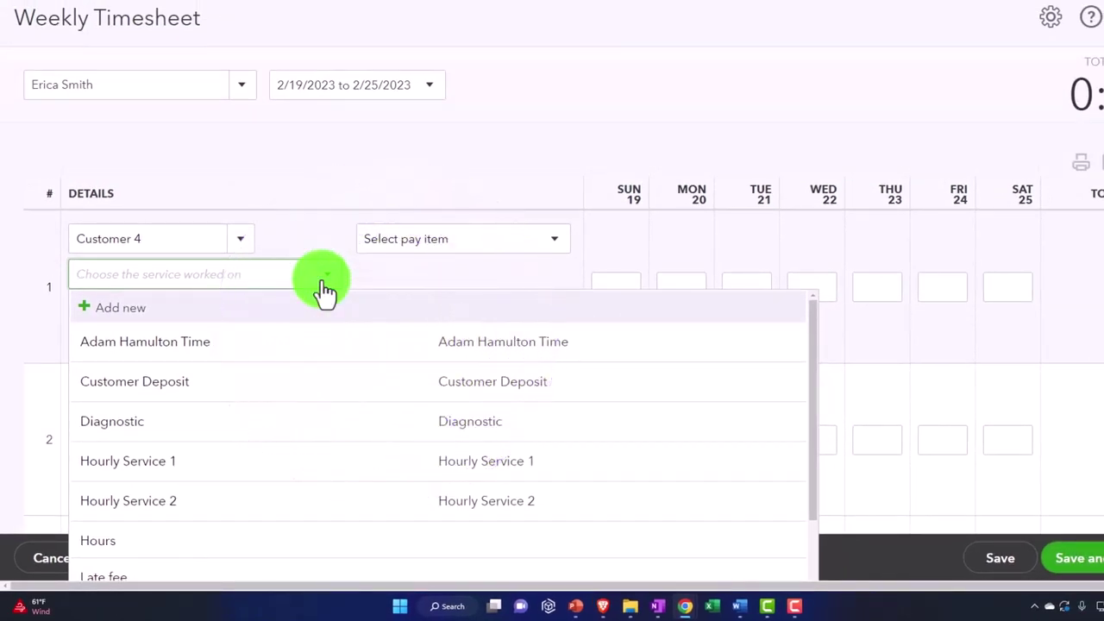
scroll(310, 390, "down", 1)
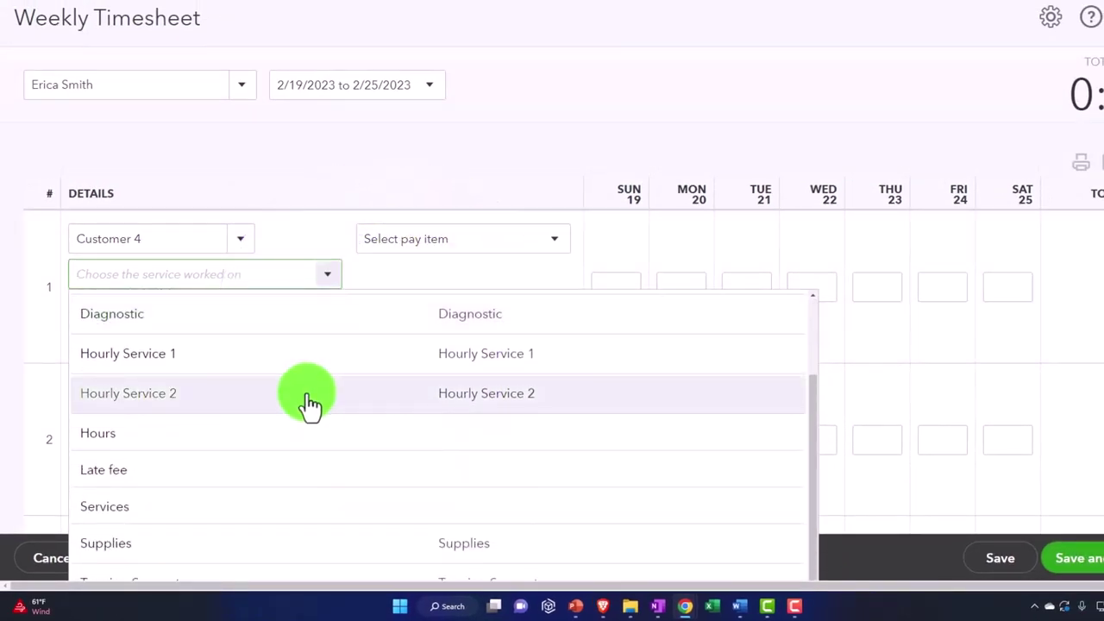
scroll(309, 402, "up", 1)
left_click(160, 316)
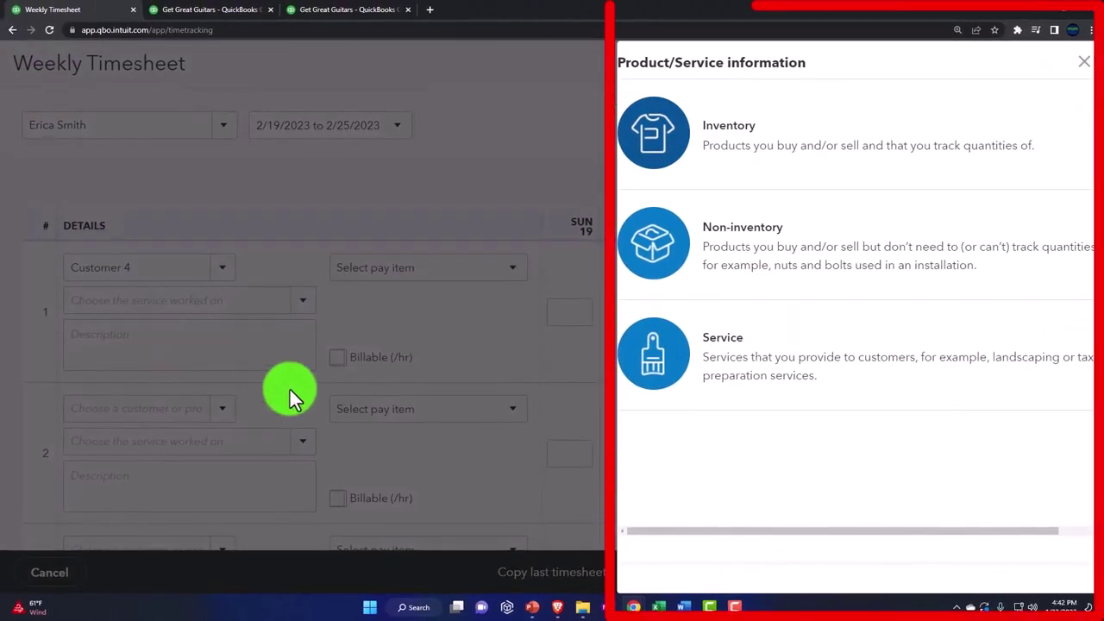
left_click(686, 342)
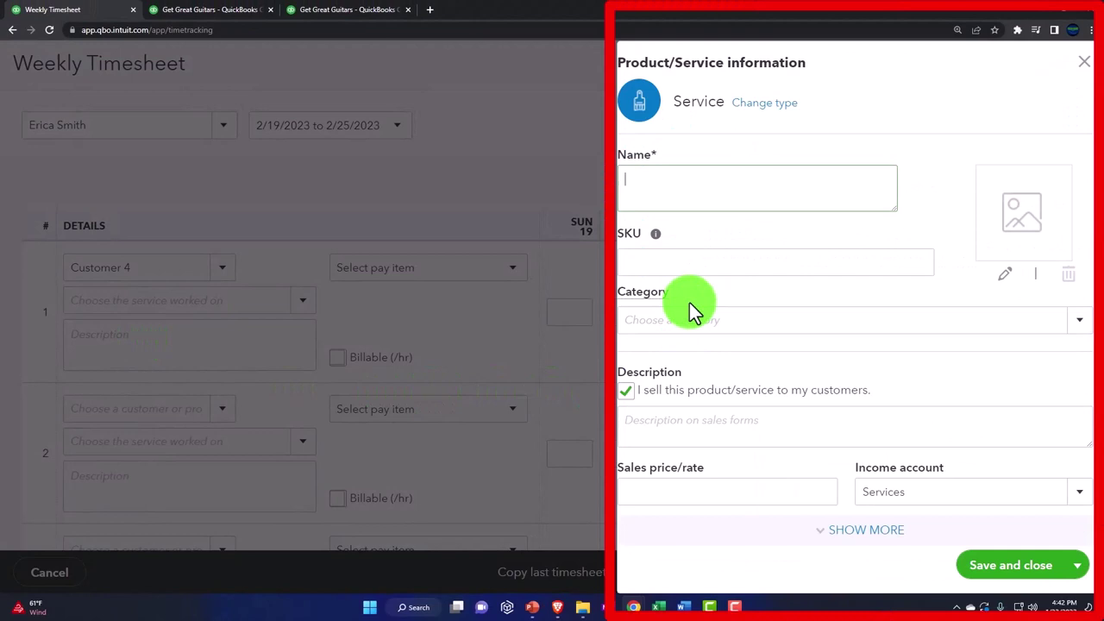
type("erica")
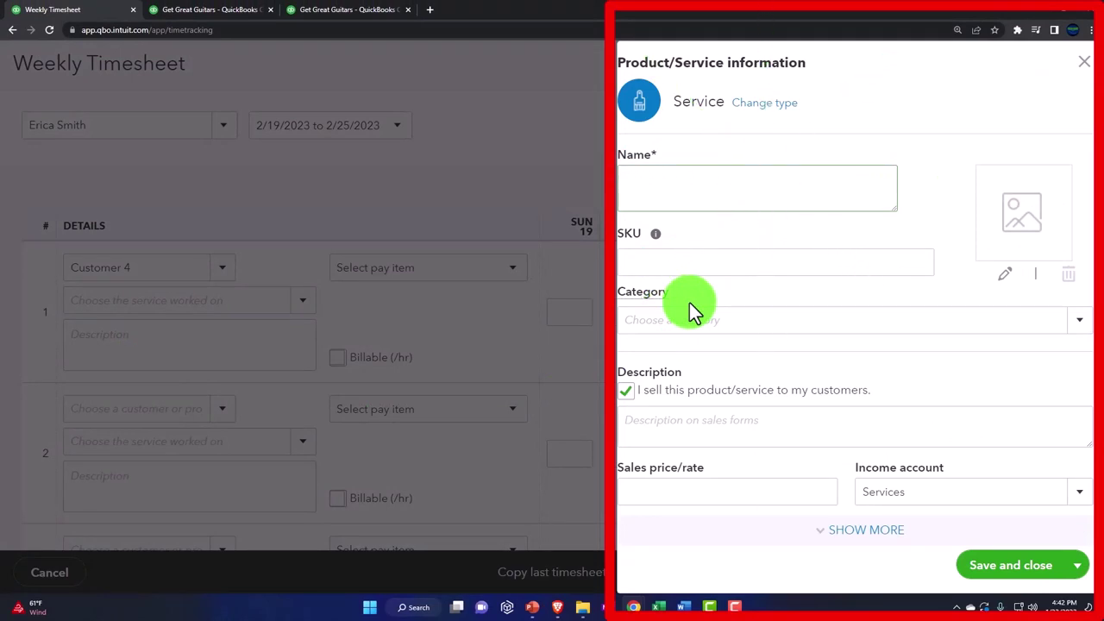
type("Erica")
type(" Billabe")
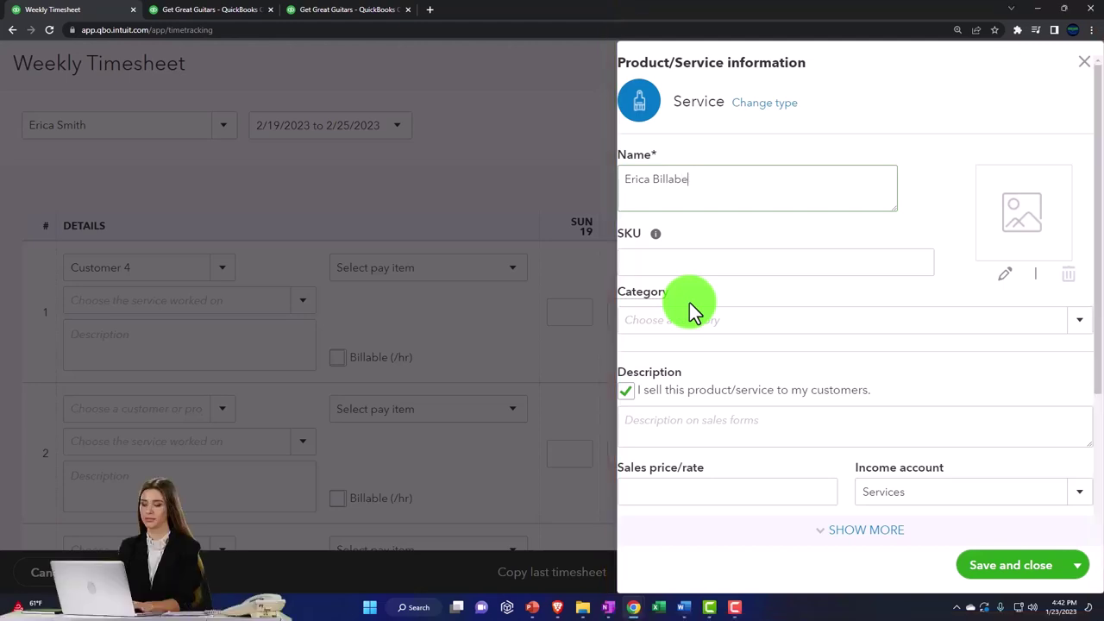
type("le Rate")
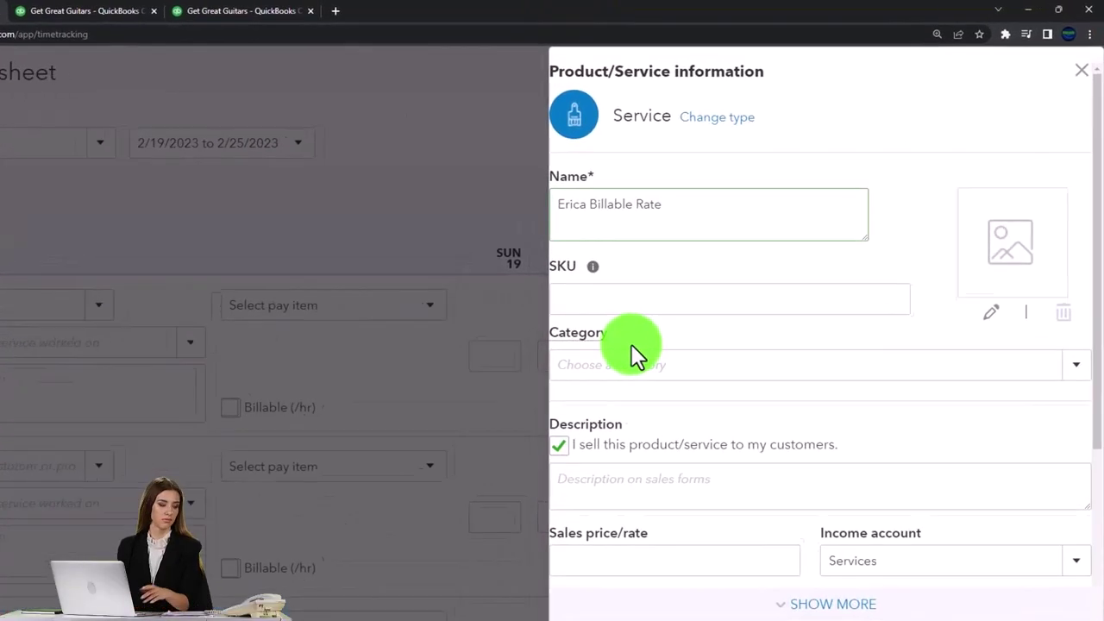
Step: Copy the new service's name into its sales description and set the sales price/rate to 115
key("ctrl+a")
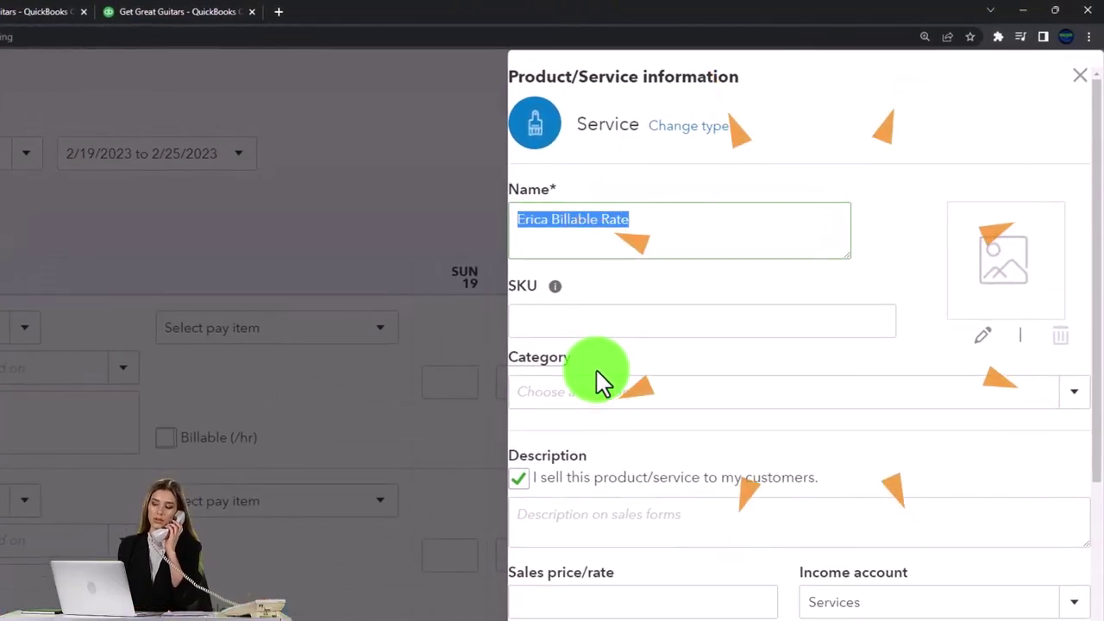
scroll(629, 438, "down", 1)
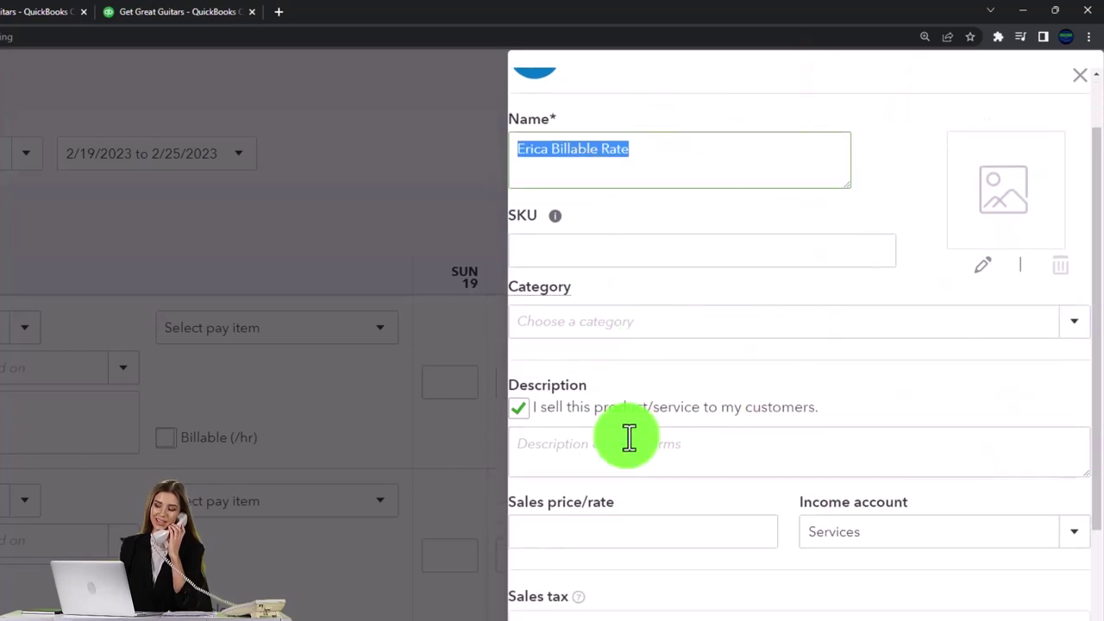
left_click(607, 451)
left_click(679, 528)
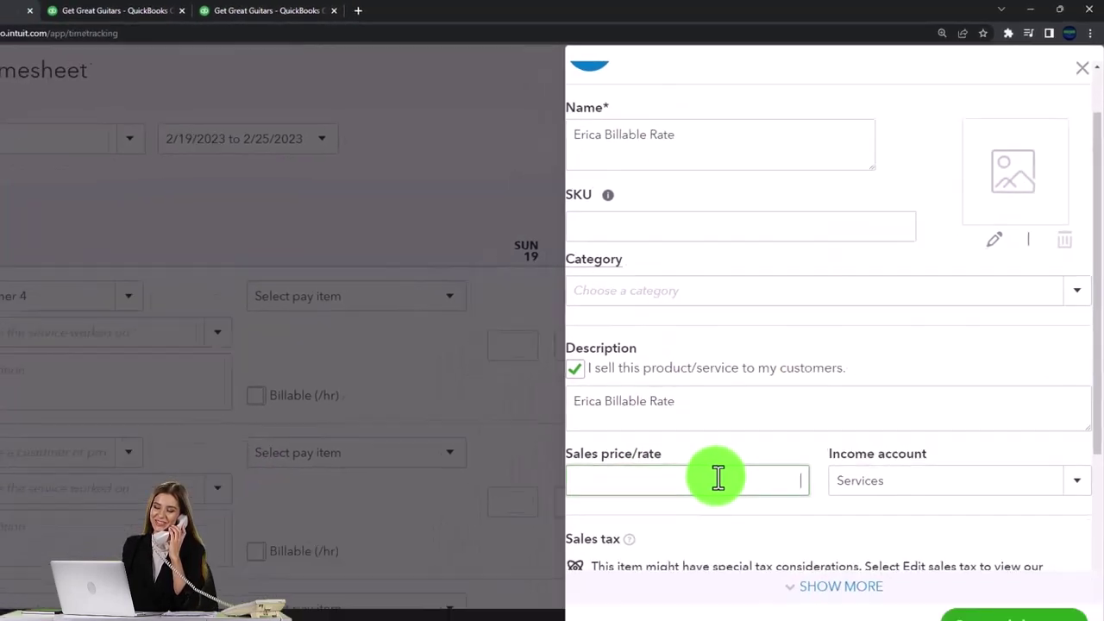
type("115")
key("Tab")
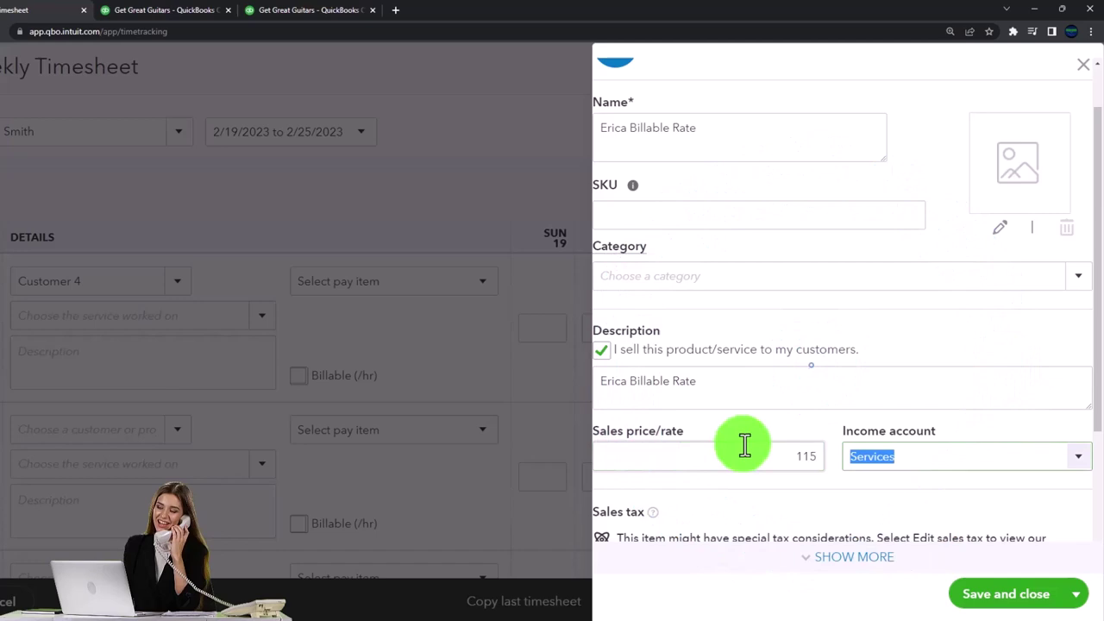
Step: Set the new service item's sales tax to Nontaxable, then save and close the item
scroll(741, 449, "down", 2)
scroll(941, 393, "down", 1)
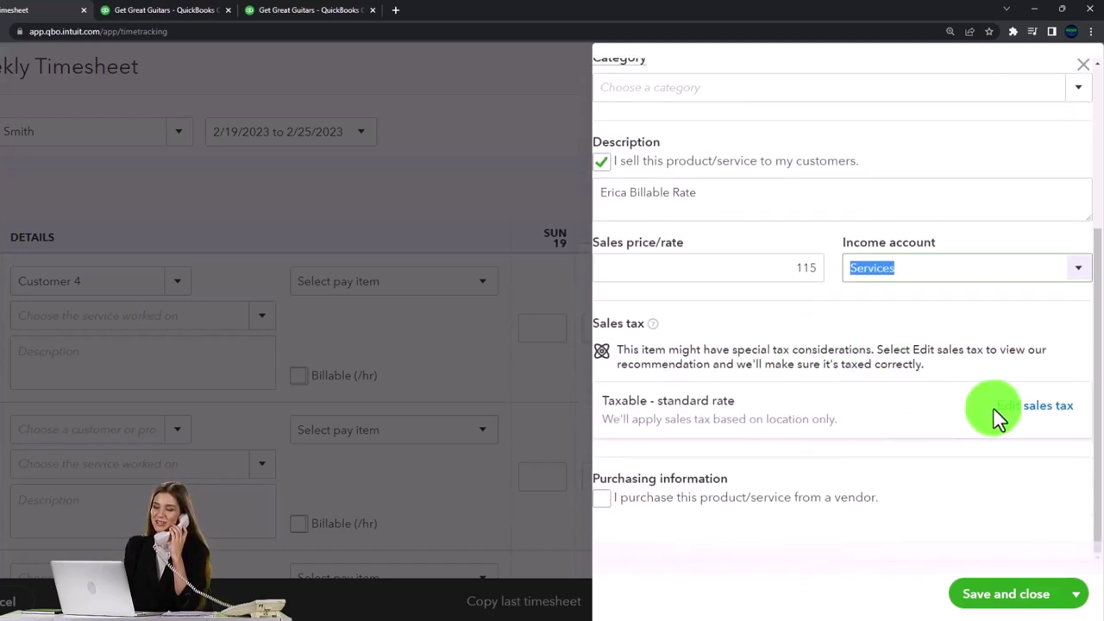
left_click(1013, 411)
scroll(902, 439, "down", 4)
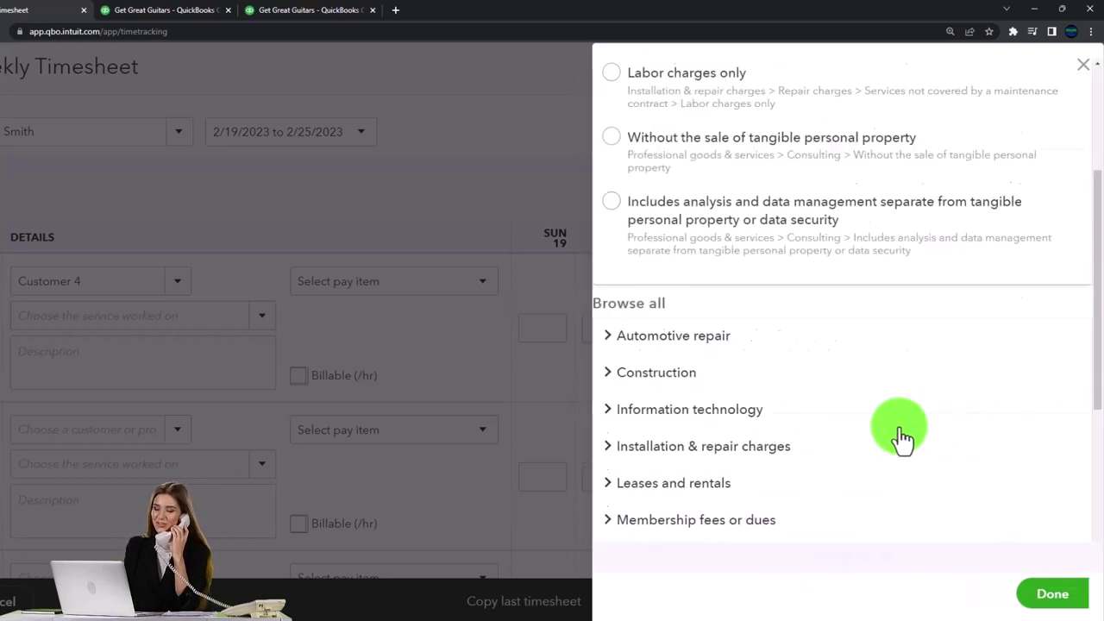
scroll(903, 439, "down", 2)
scroll(900, 442, "down", 3)
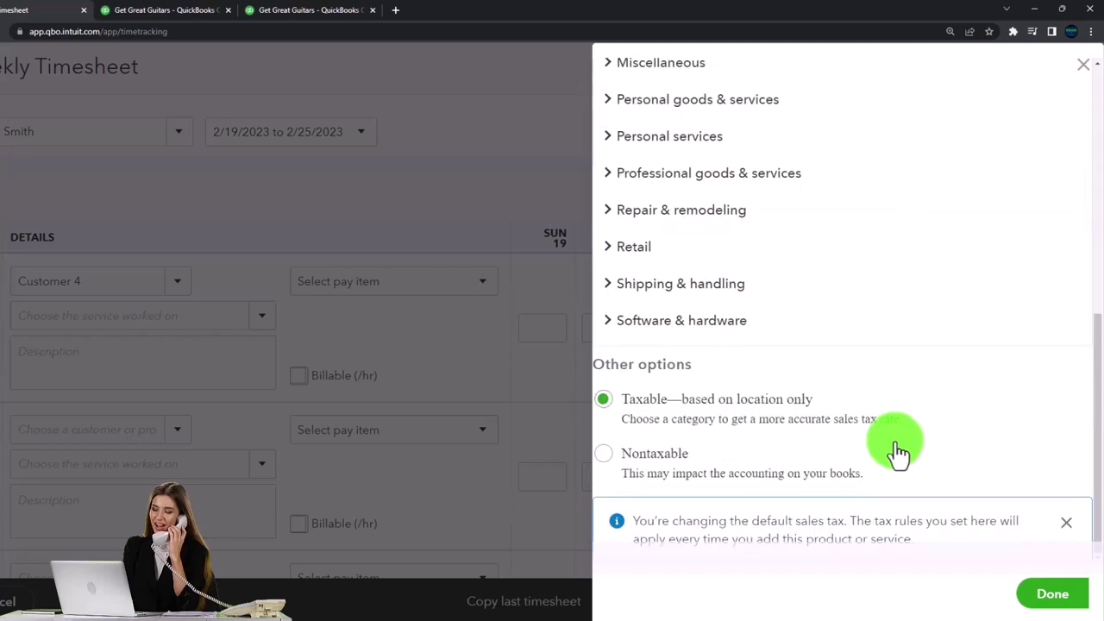
left_click(610, 467)
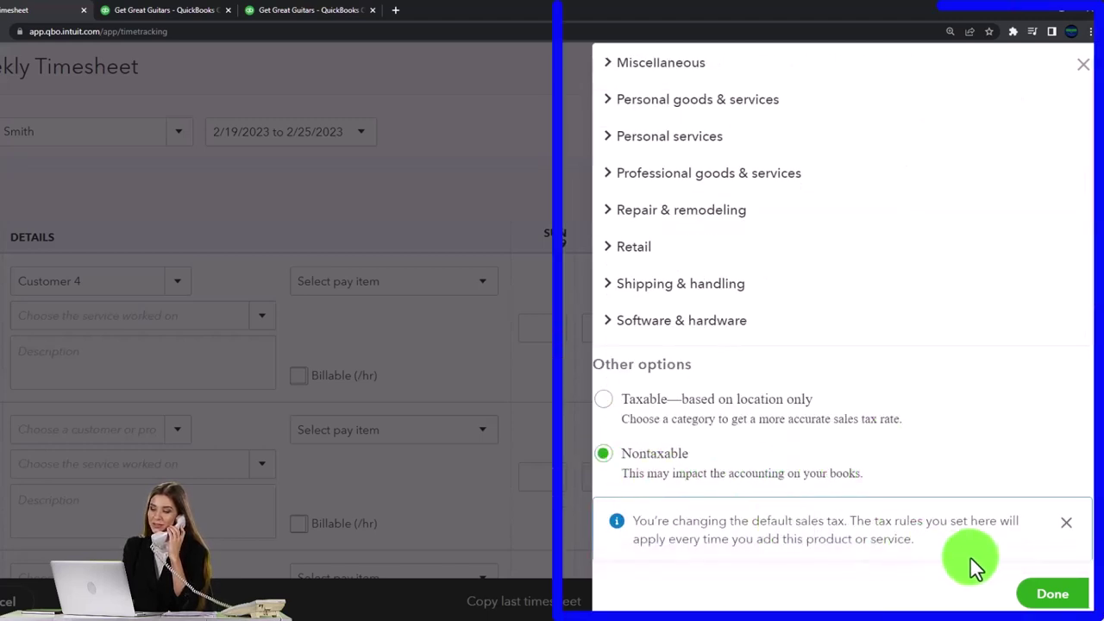
left_click(1058, 593)
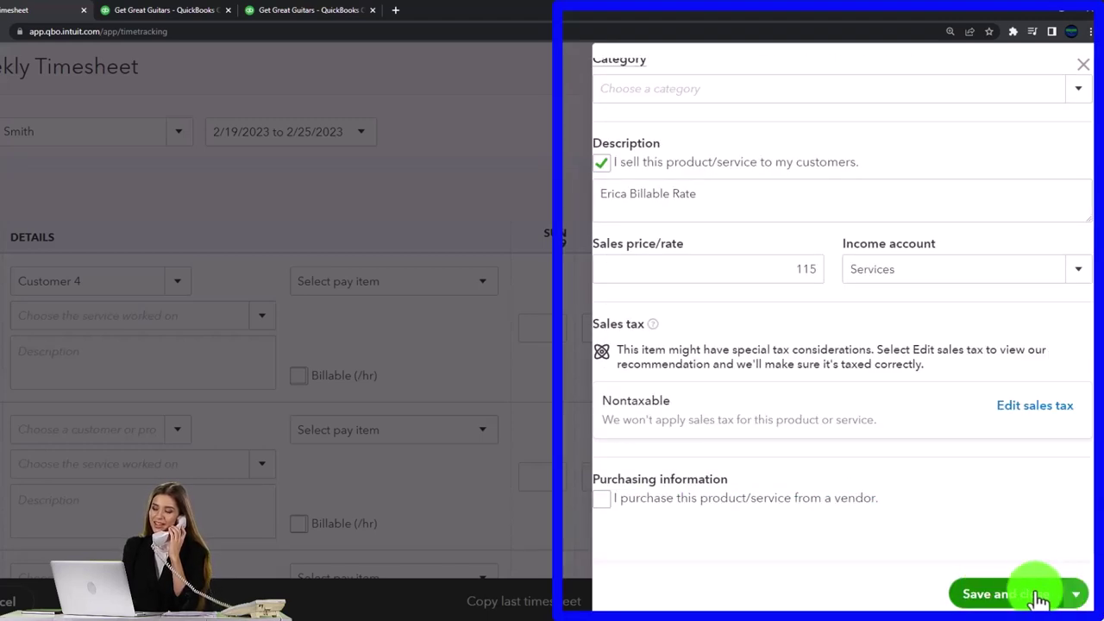
left_click(1041, 599)
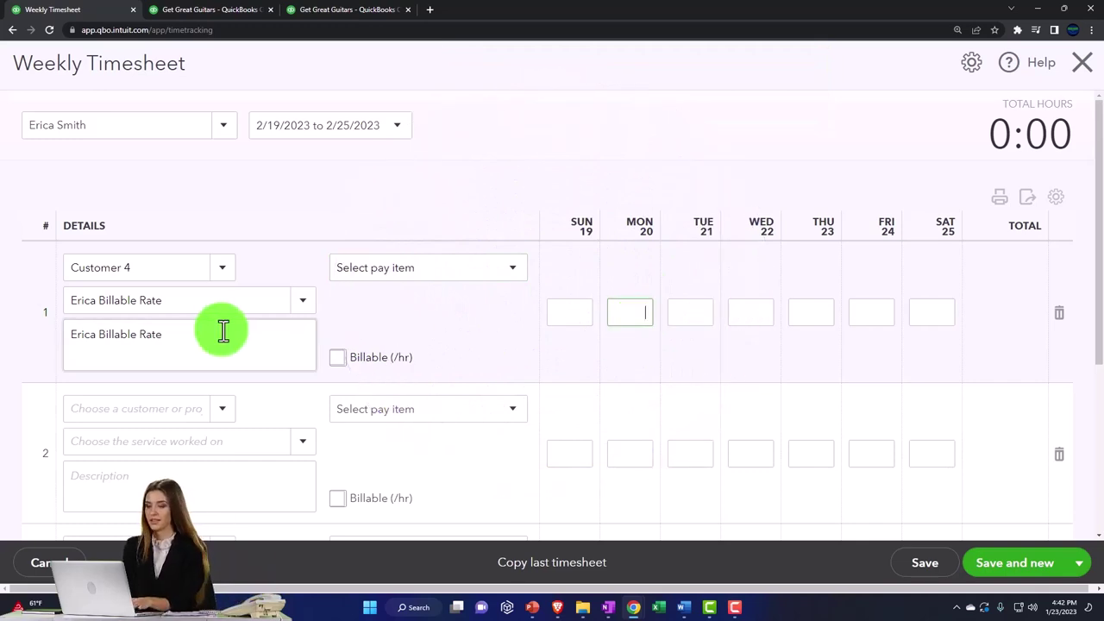
Step: Replace the description in the Customer 4 row with "Guitar Lessons"
left_click_drag(203, 336, 57, 337)
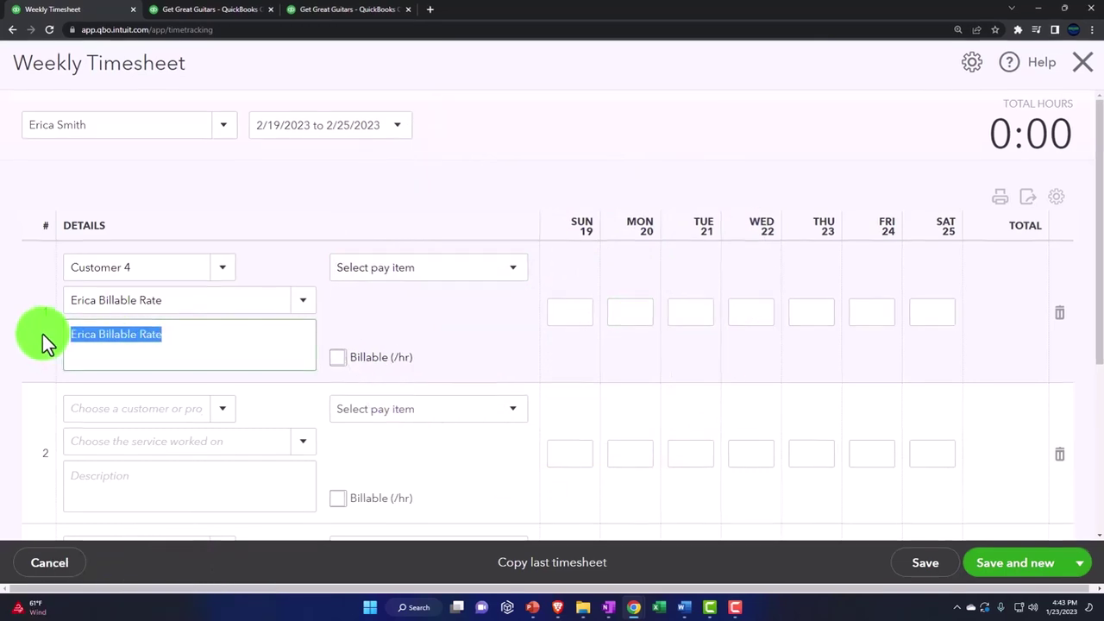
type("Guitar Lessons")
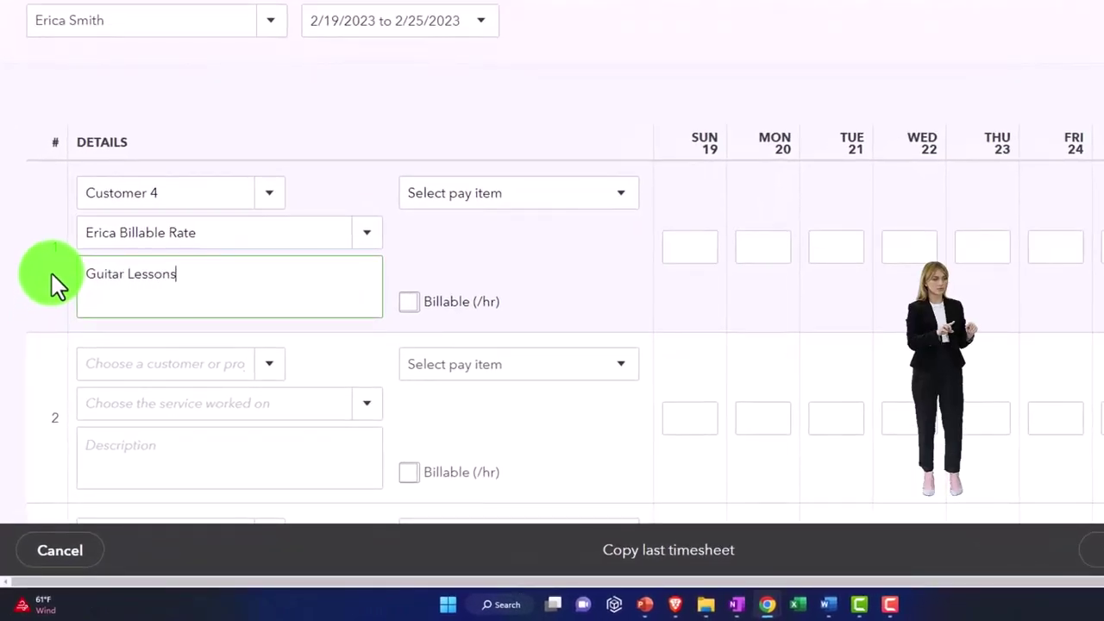
key("Tab")
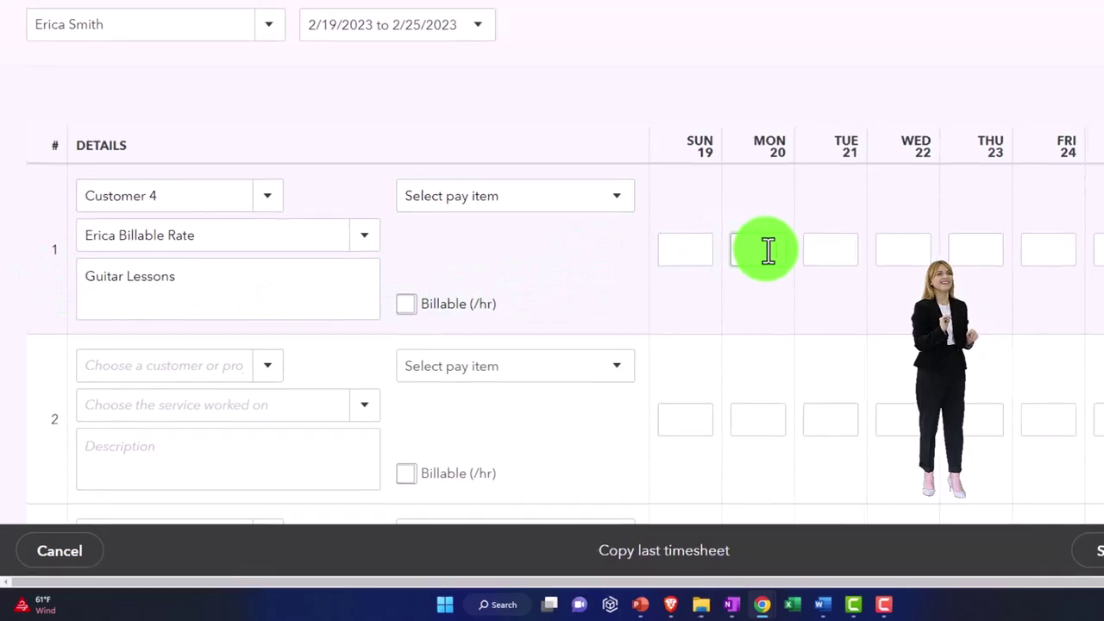
Step: Enter 2 hours on Monday 20 and 2 hours on Wednesday 22 in the Customer 4 row
left_click(774, 248)
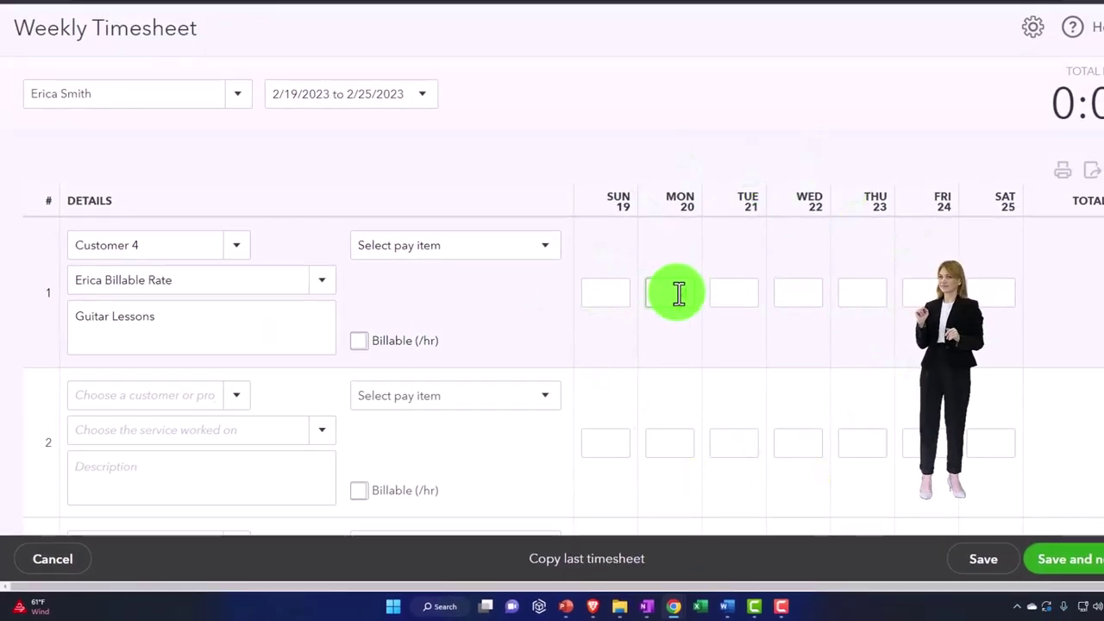
type("2")
key("Tab")
key("Tab")
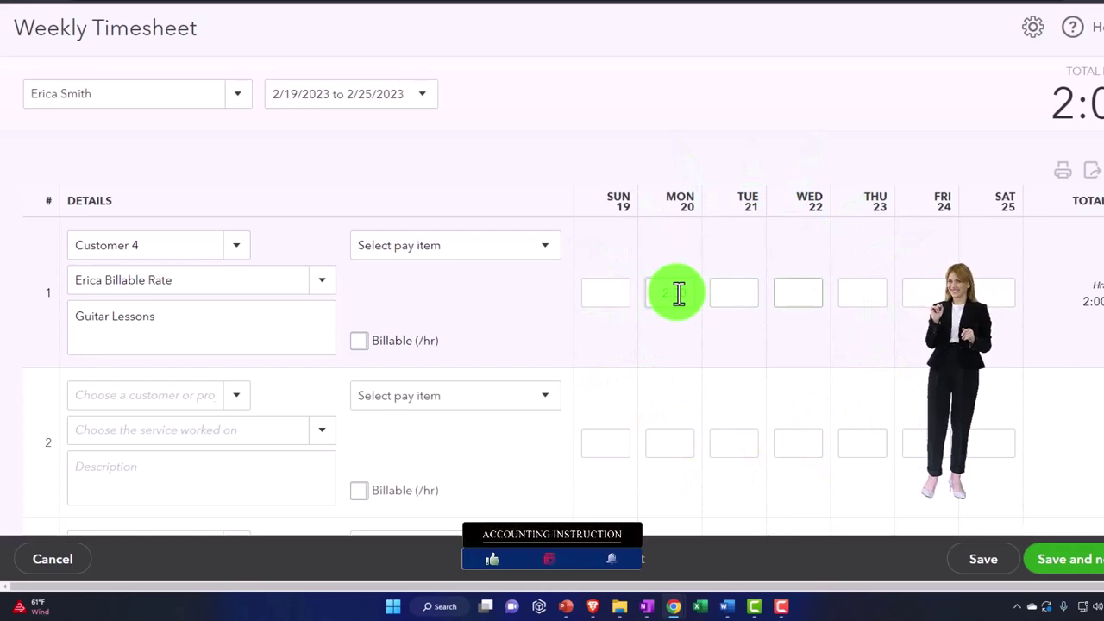
type("2")
key("Tab")
Step: Add and save a new customer named "Customer 3" in the second timesheet row and assign the employee's "Billable Rate" service to it
left_click(159, 392)
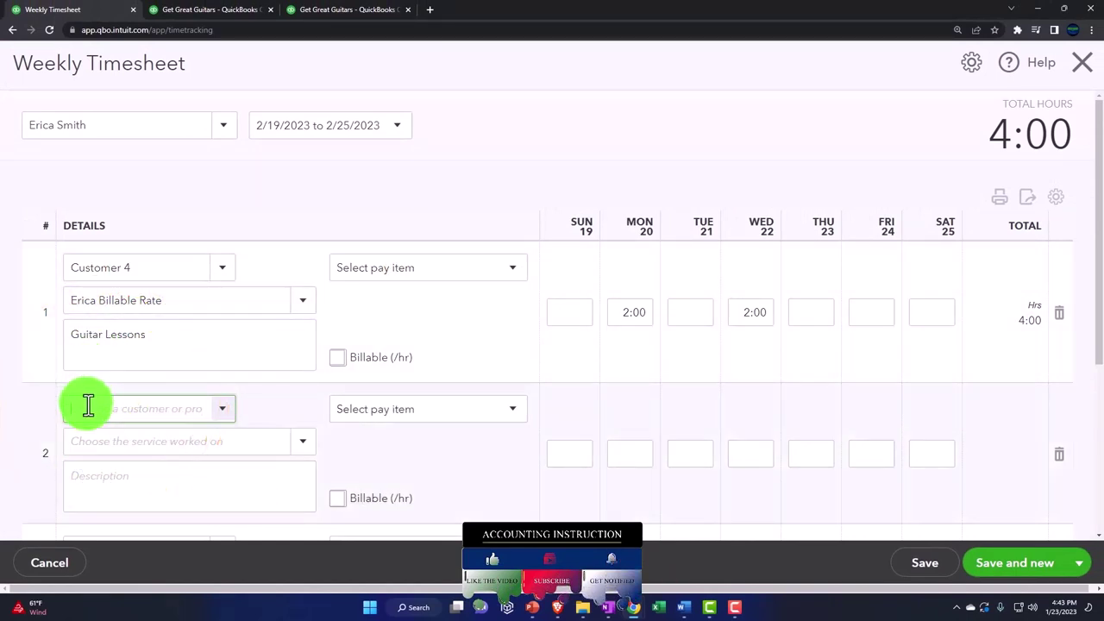
left_click(88, 406)
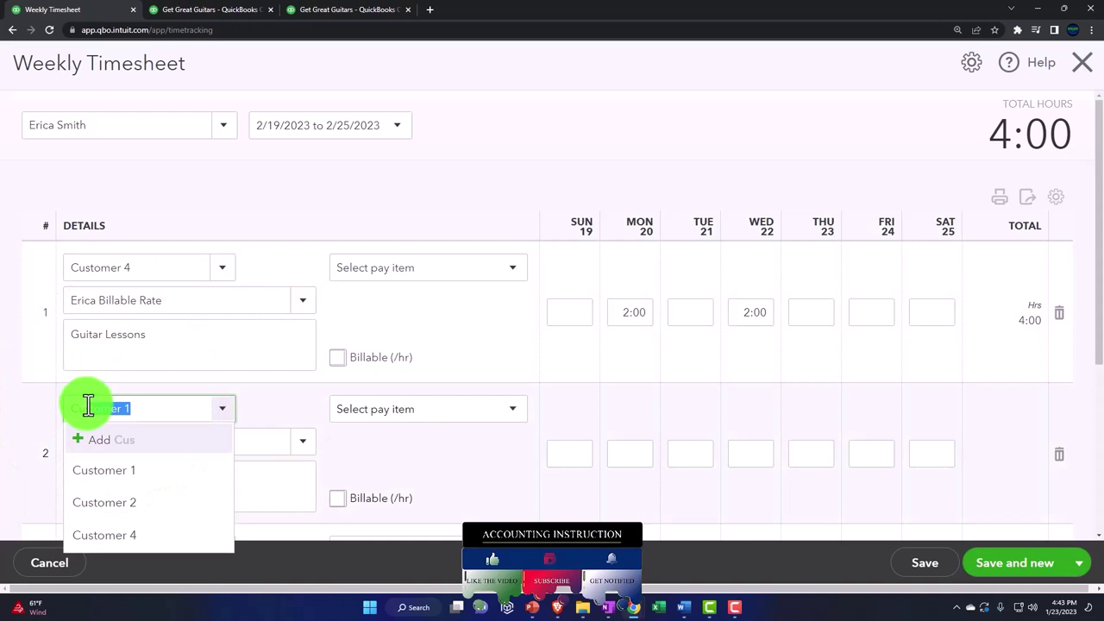
type("Custome")
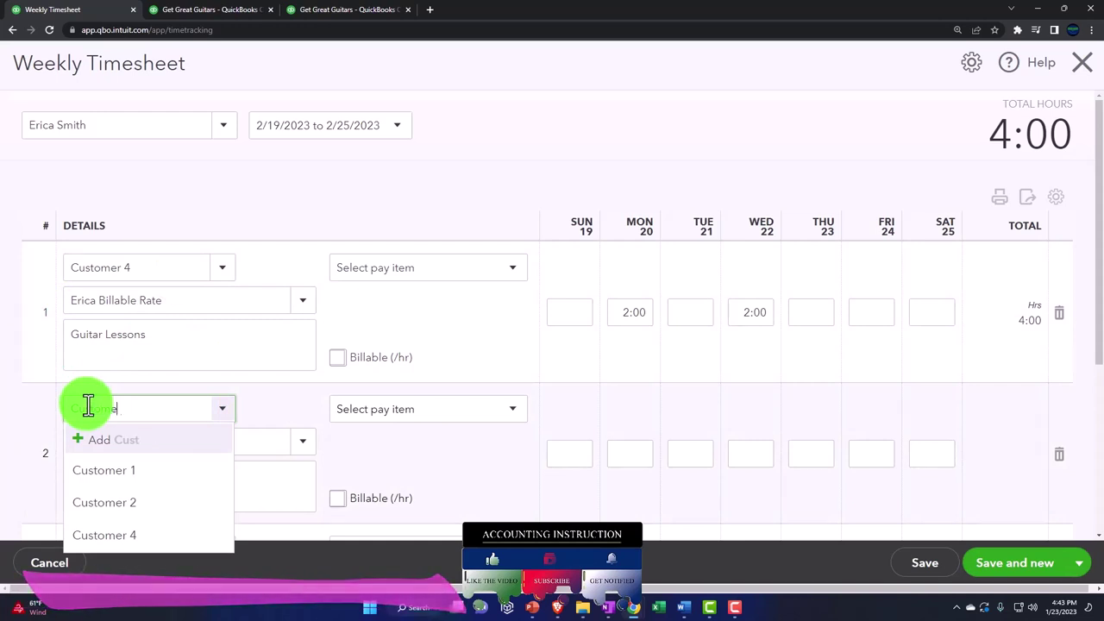
type("r 3")
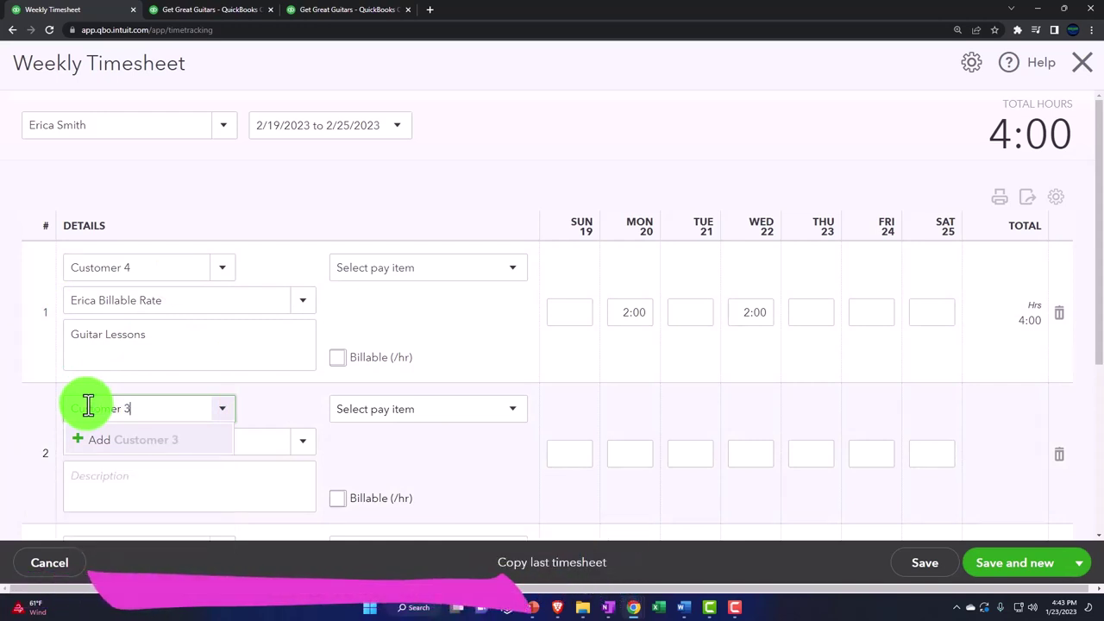
key("Return")
left_click(313, 197)
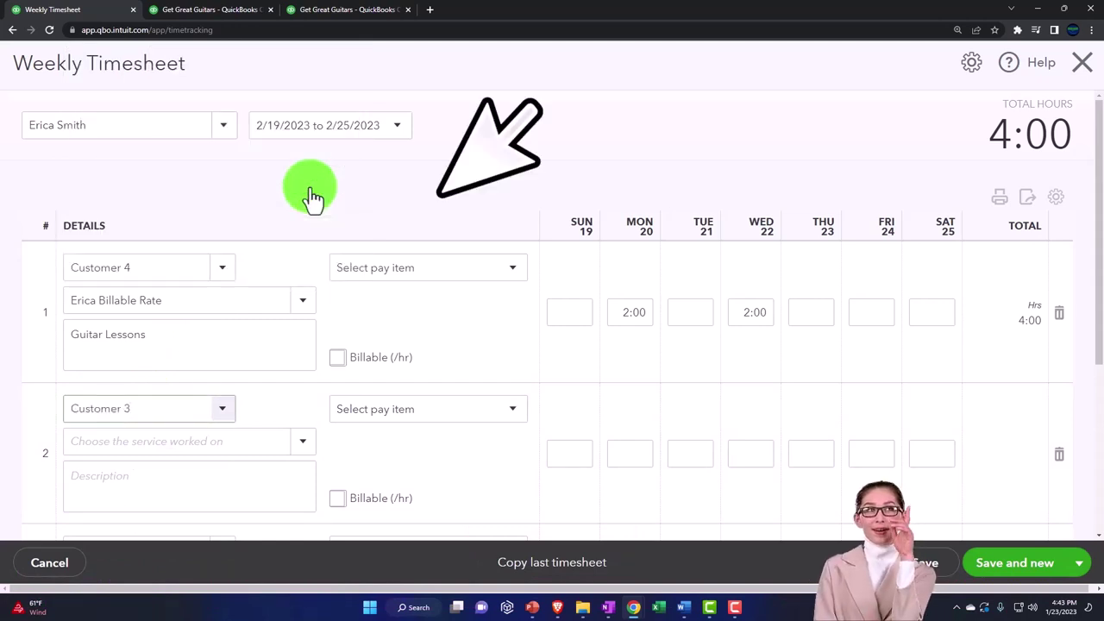
left_click(308, 444)
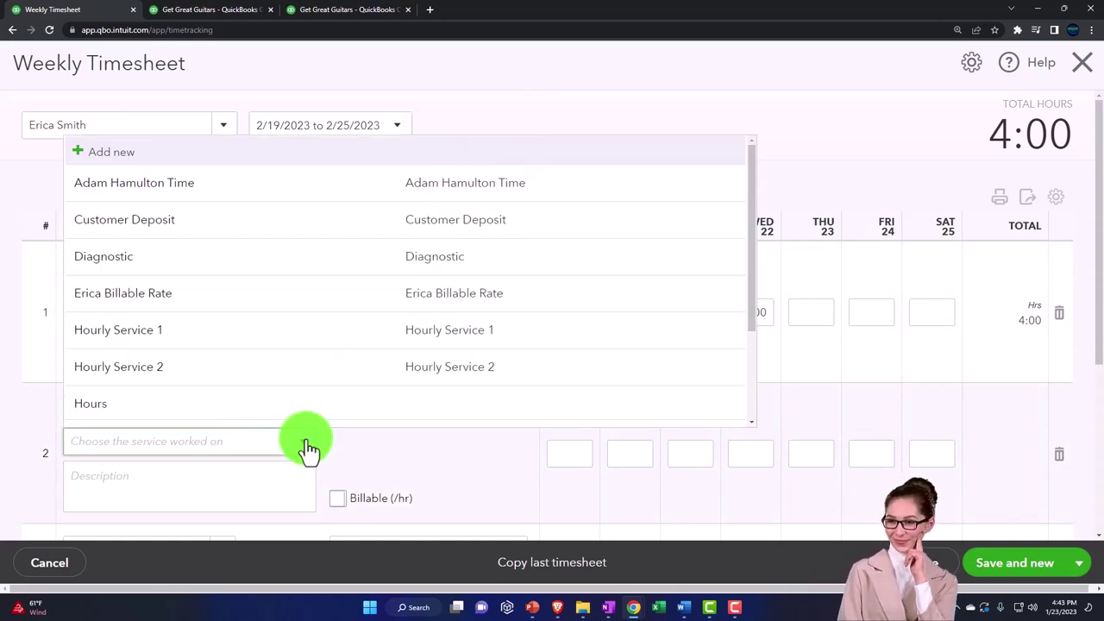
left_click(172, 303)
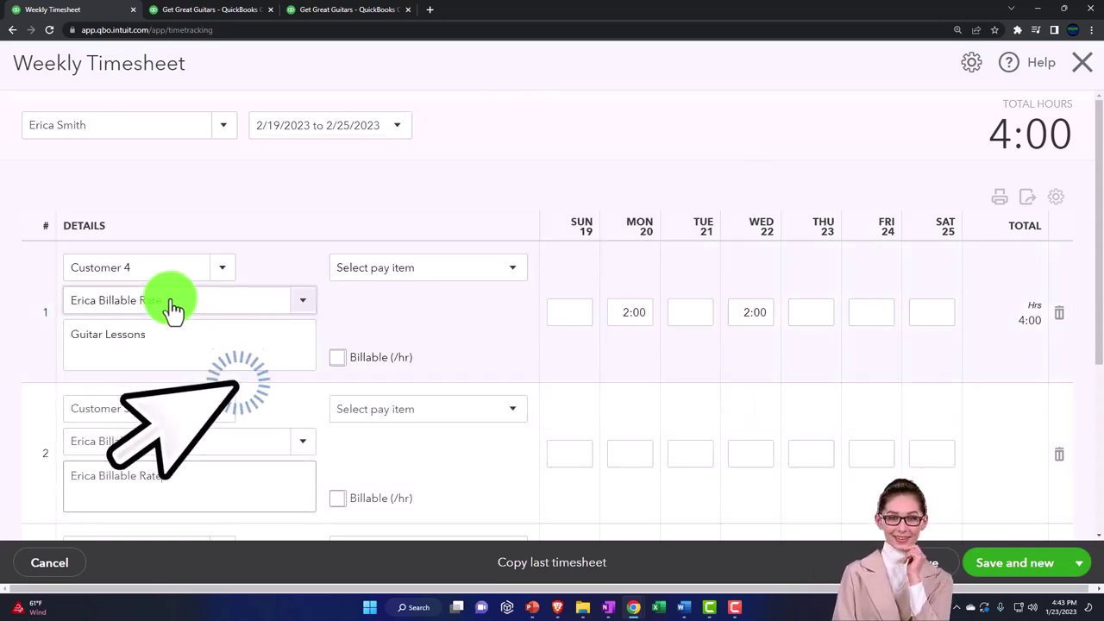
Step: Copy the "Guitar Lessons" description into the Customer 3 row and enter 2 hours each on Tuesday 21 and Thursday 23
left_click_drag(147, 334, 76, 338)
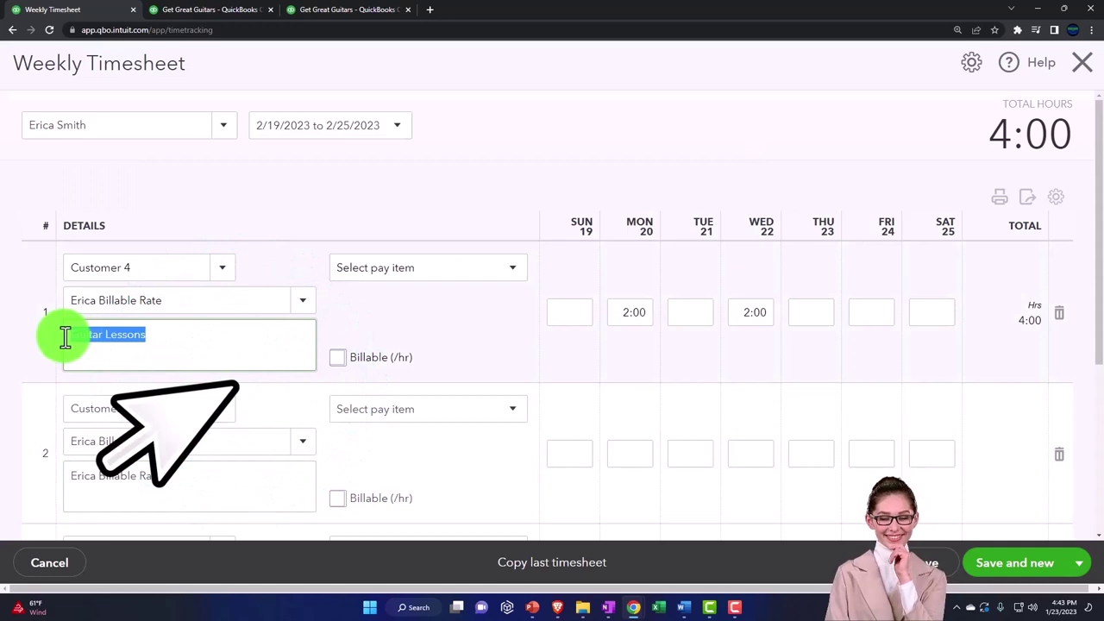
right_click(129, 330)
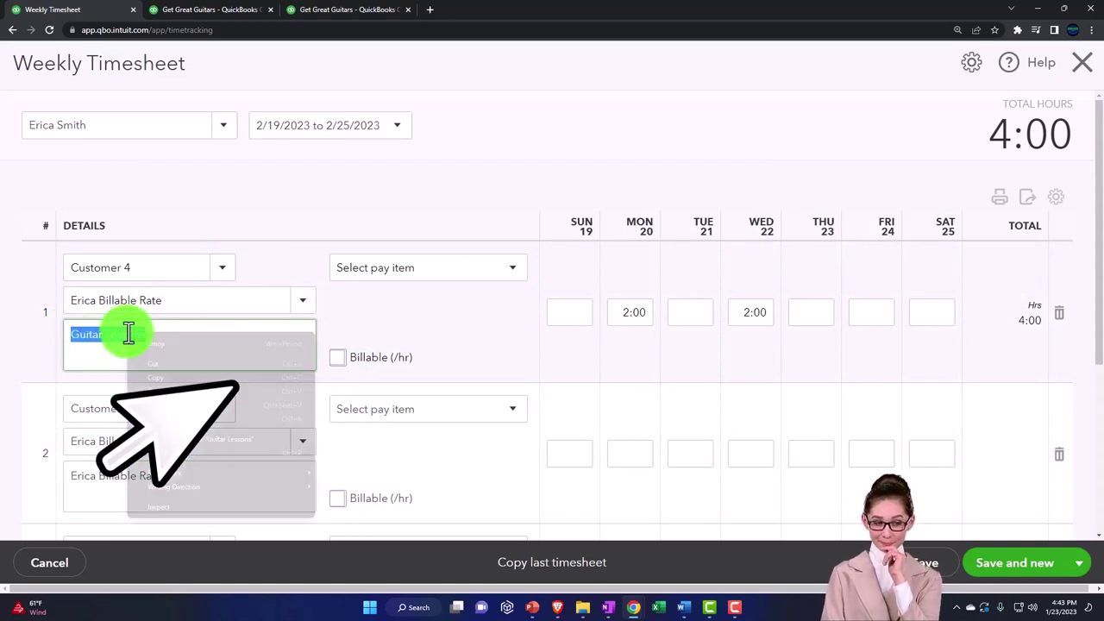
left_click(152, 374)
left_click_drag(162, 476, 91, 476)
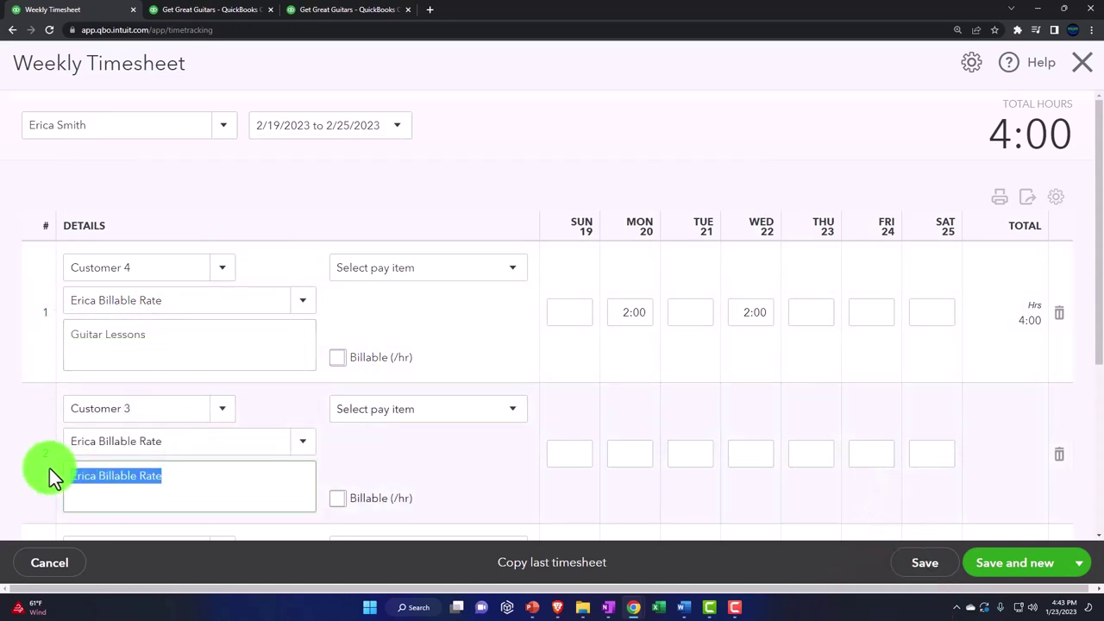
key("ctrl+v")
left_click(516, 413)
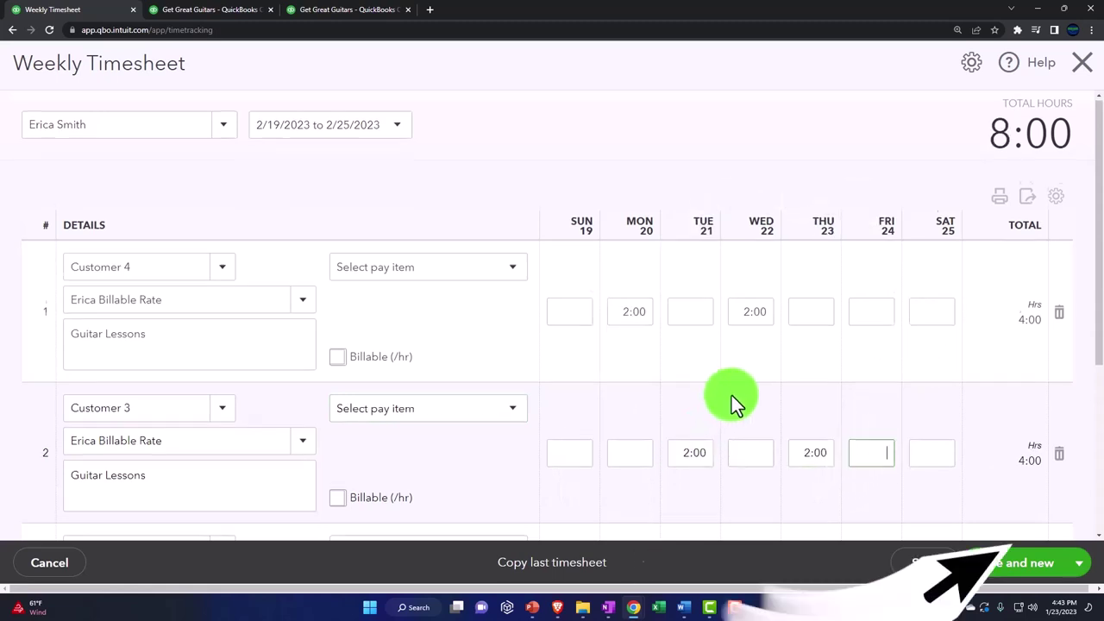
Step: Mark the Customer 4 and Customer 3 rows as billable, then save and close the timesheet
scroll(732, 395, "down", 1)
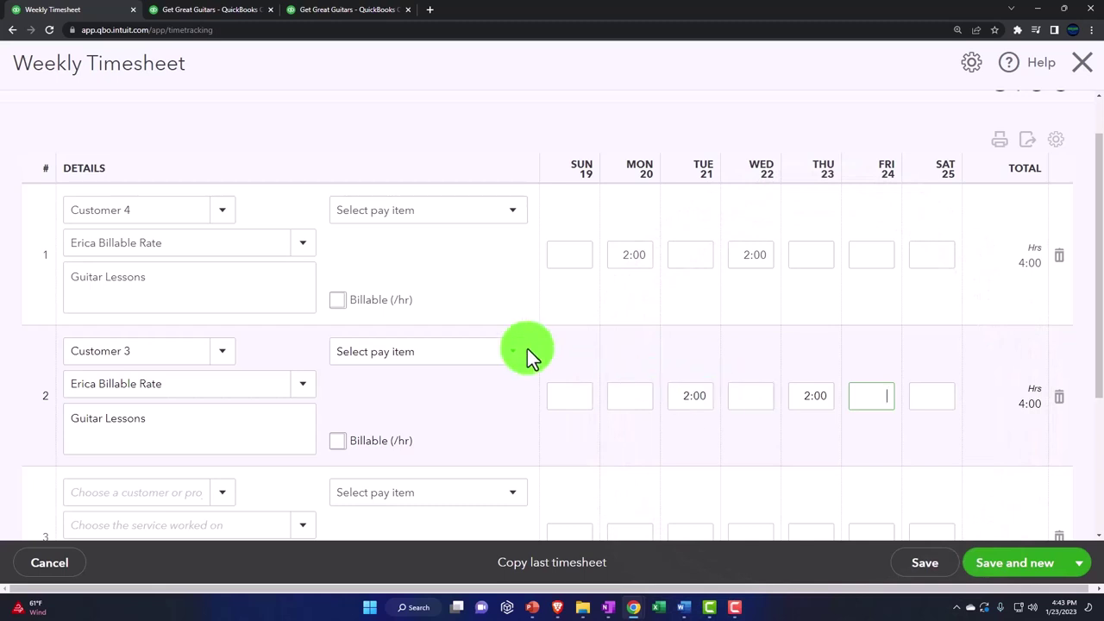
left_click(337, 300)
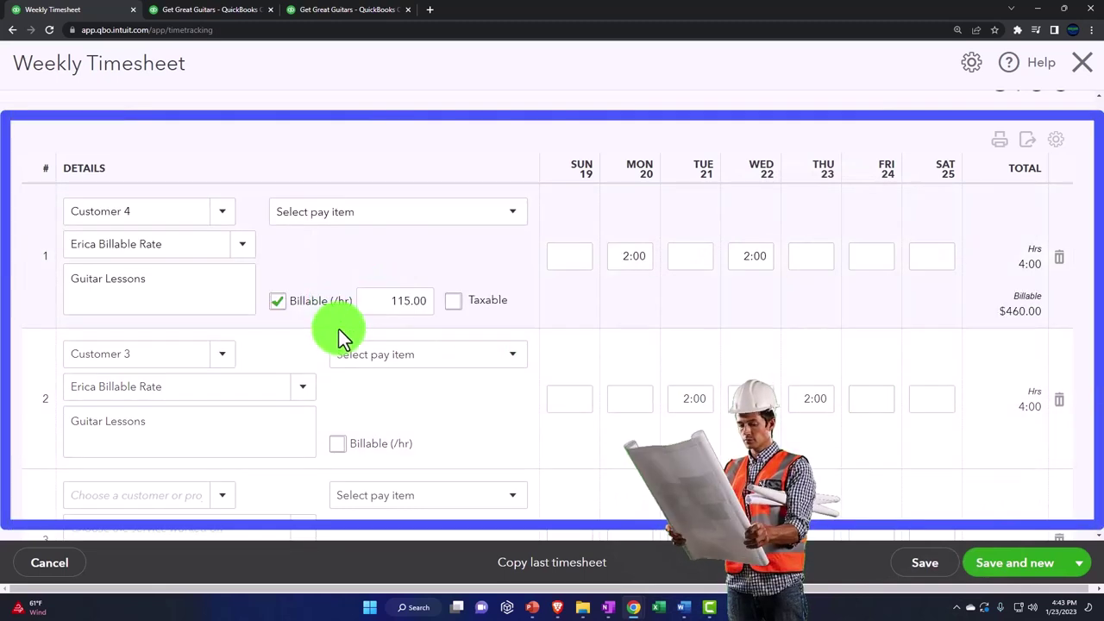
left_click(339, 447)
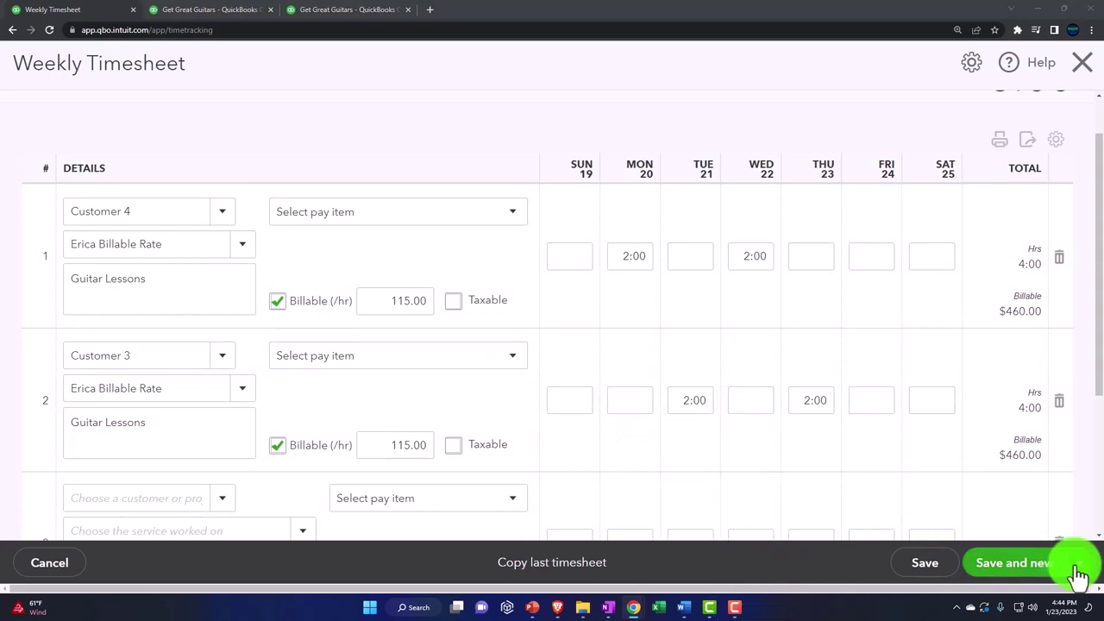
mouse_move(1079, 565)
left_click(1030, 534)
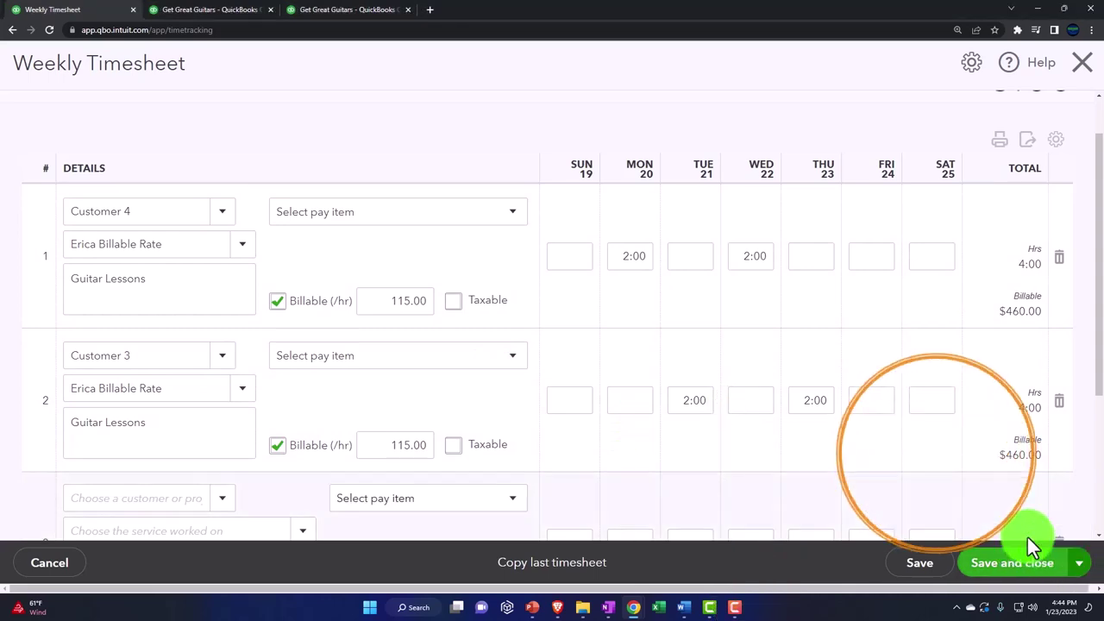